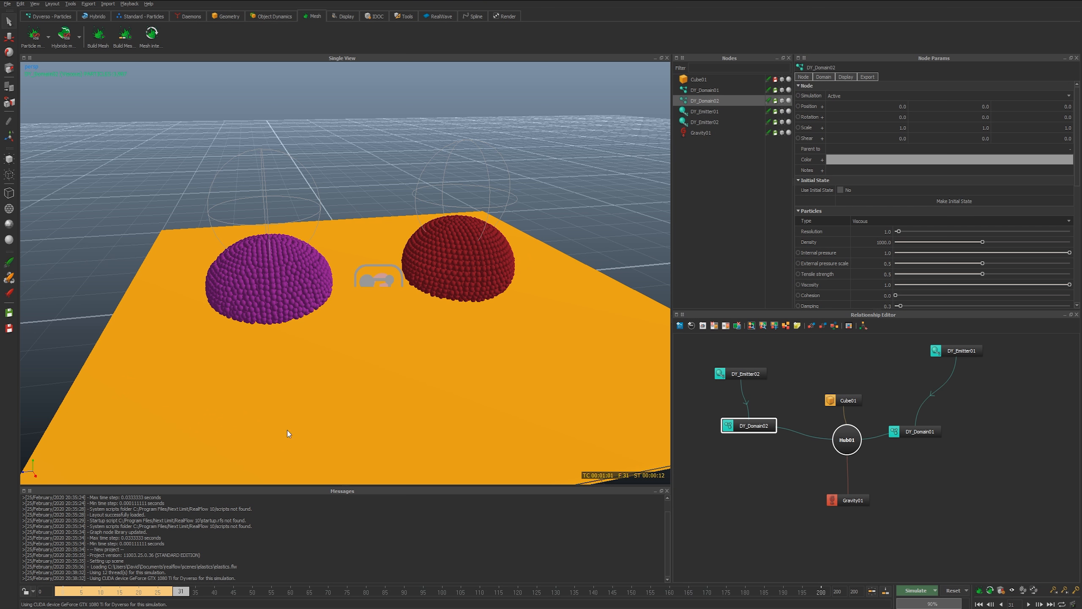
- Add a sphere beside the lower emitter in the top view, at X about -3.49, Z about 2.17, scaled to about 1.6
left_click(227, 16)
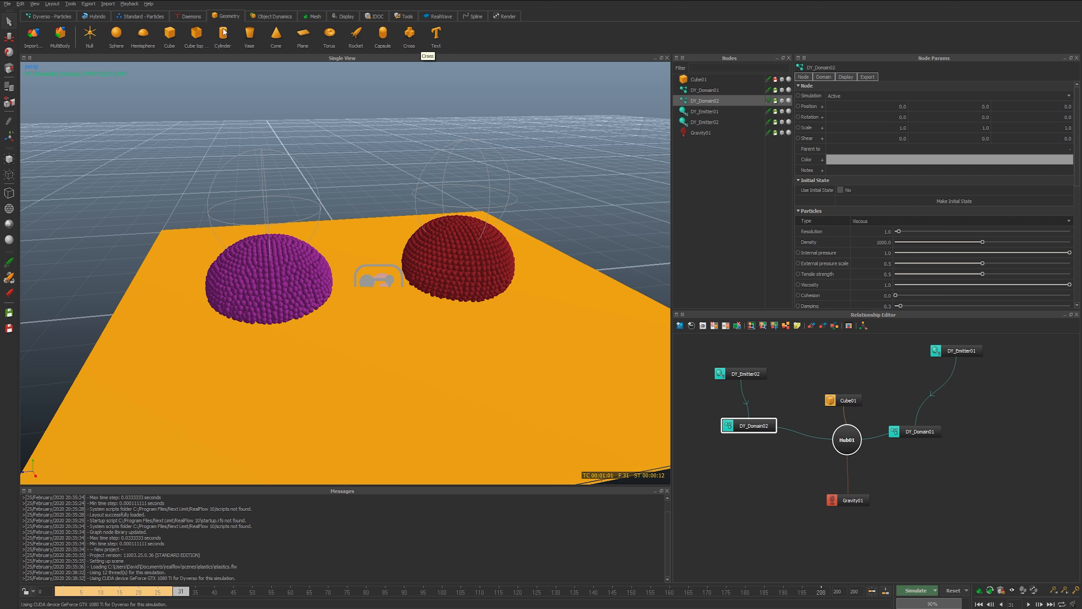
left_click(123, 41)
key("1")
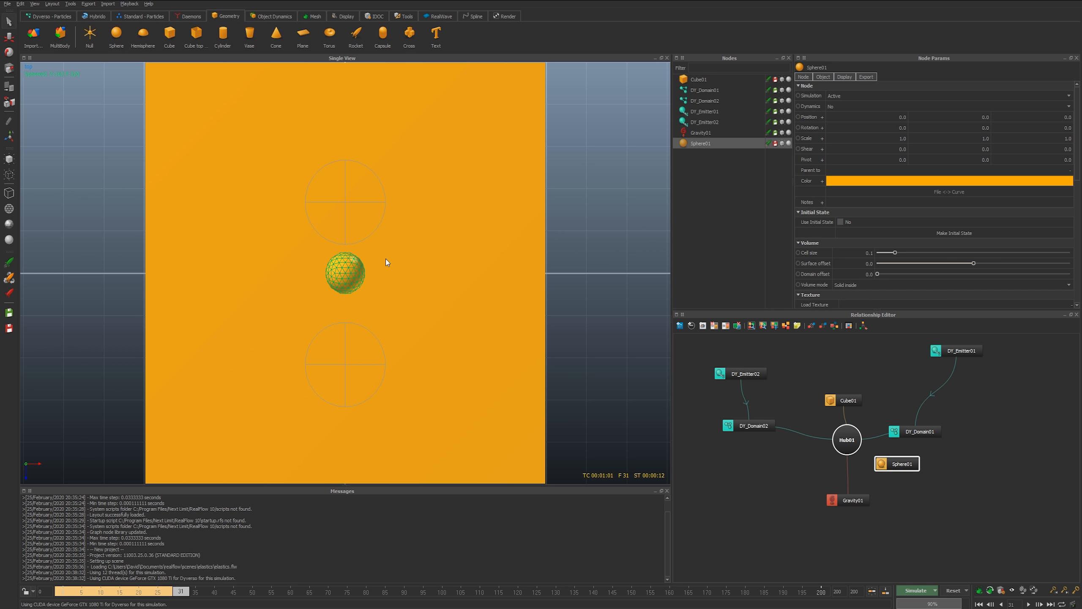
left_click_drag(350, 283, 218, 362)
- Duplicate the sphere and move the copy along Z to about -1.7, level with the other emitter
key("ctrl+d")
key("w")
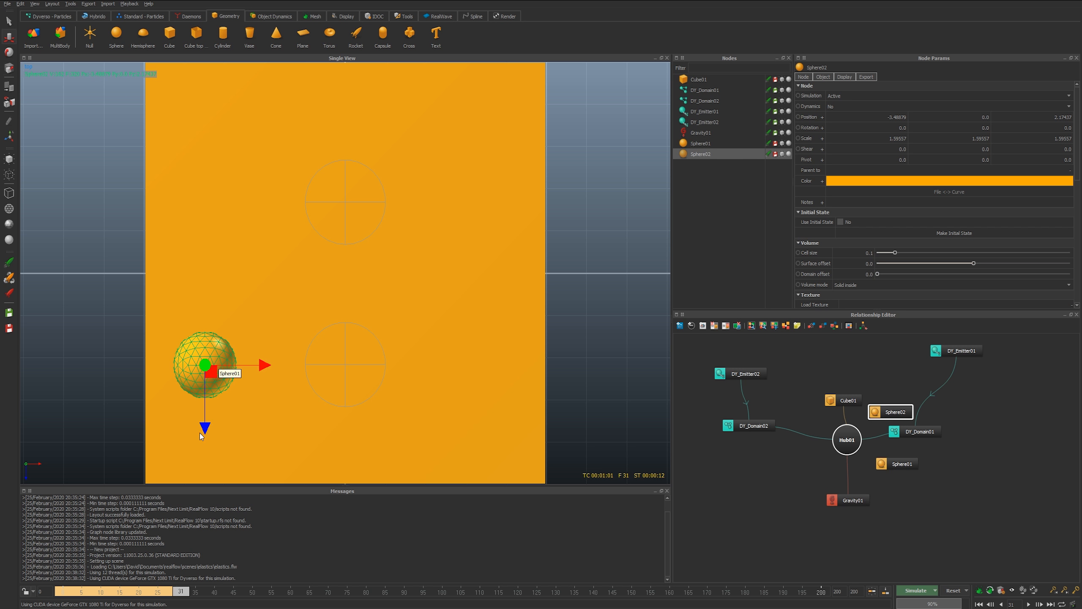
left_click_drag(203, 430, 214, 259)
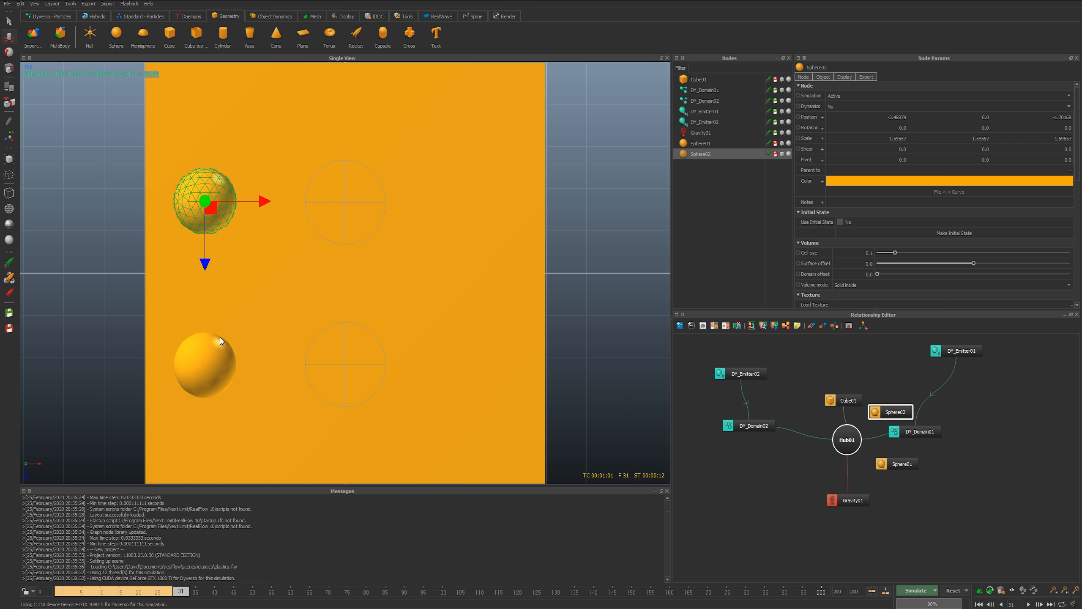
- Parent Sphere02 to Sphere01 and raise Sphere01 above the slab to Y about 1.0 in the front view
left_click_drag(708, 154, 707, 143)
left_click(703, 146)
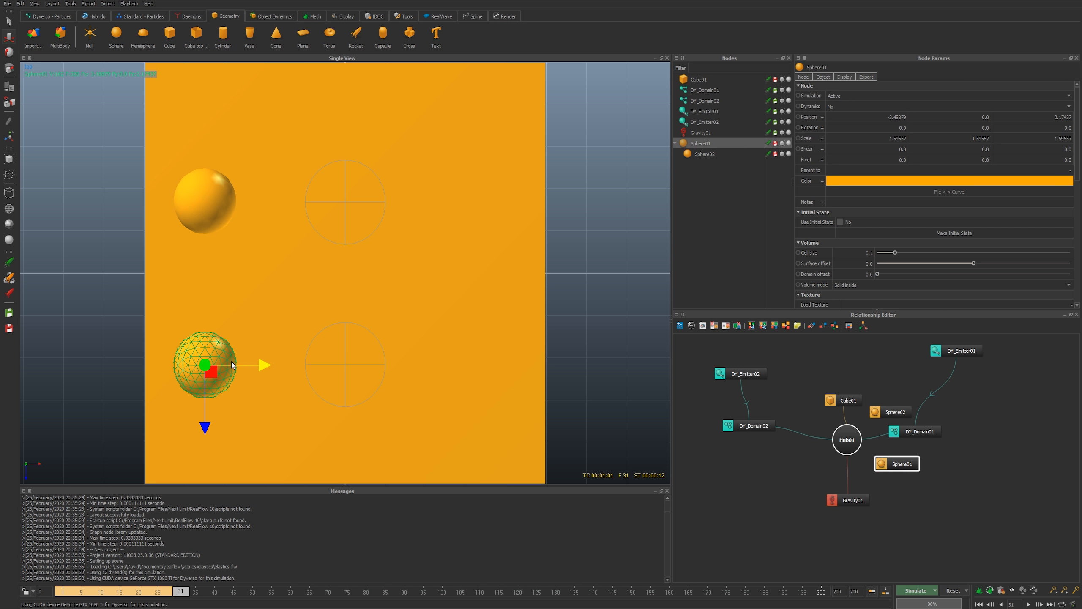
key("2")
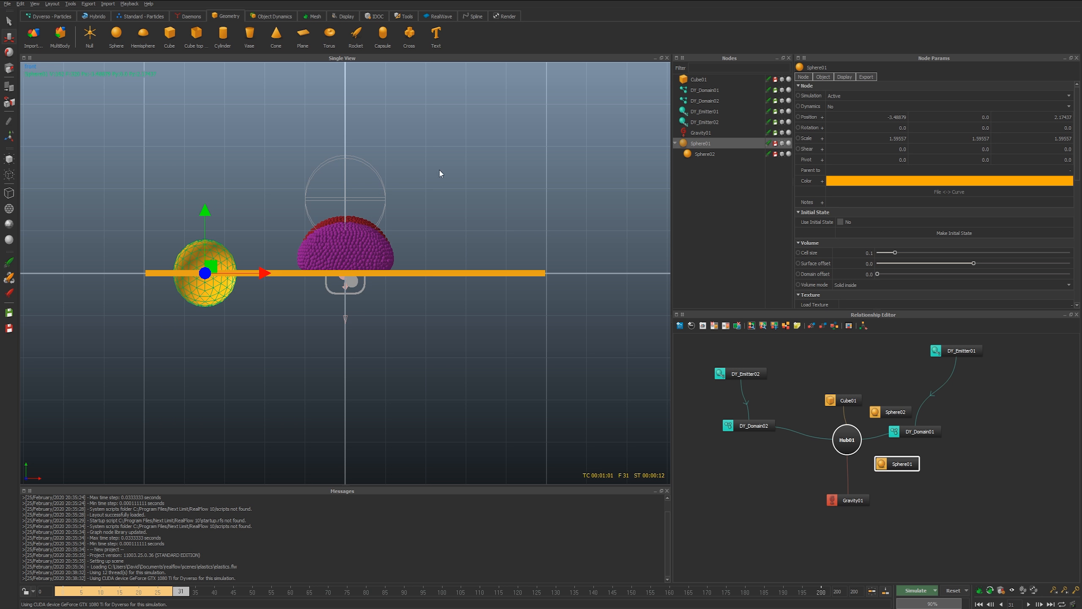
left_click_drag(208, 210, 213, 170)
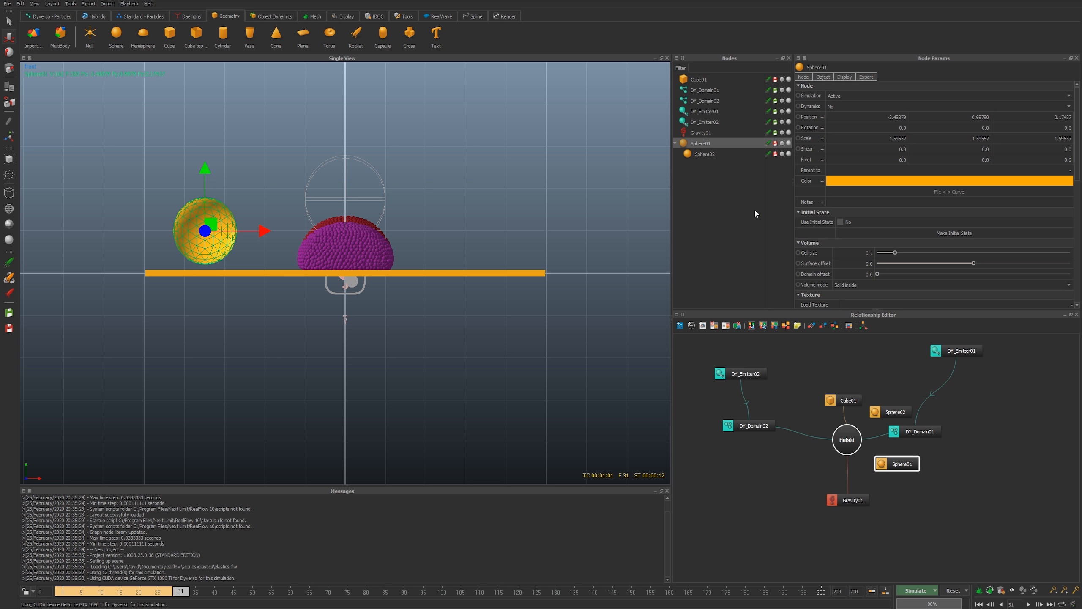
- Keyframe the position, rotation and scale of Sphere01 at frame 31
left_click(720, 174)
left_click(708, 133)
left_click(707, 143)
- Move Sphere01 across the slab to X about 2.98 at frame 56, keyframe it and scrub back to check the motion
left_click(275, 597)
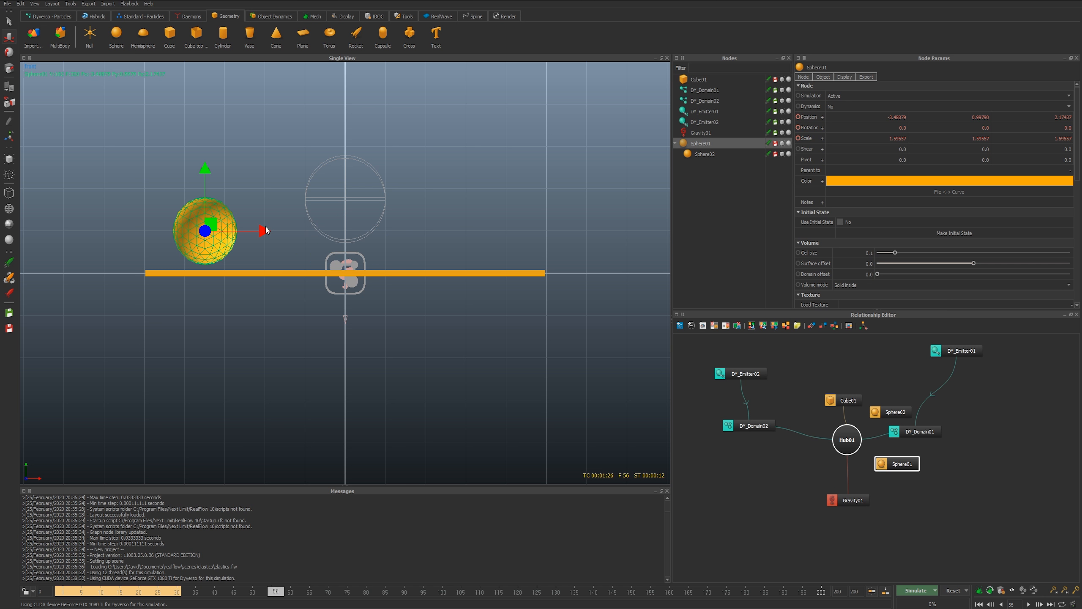
left_click_drag(264, 231, 439, 239)
key("4")
left_click_drag(292, 213, 356, 247, "alt")
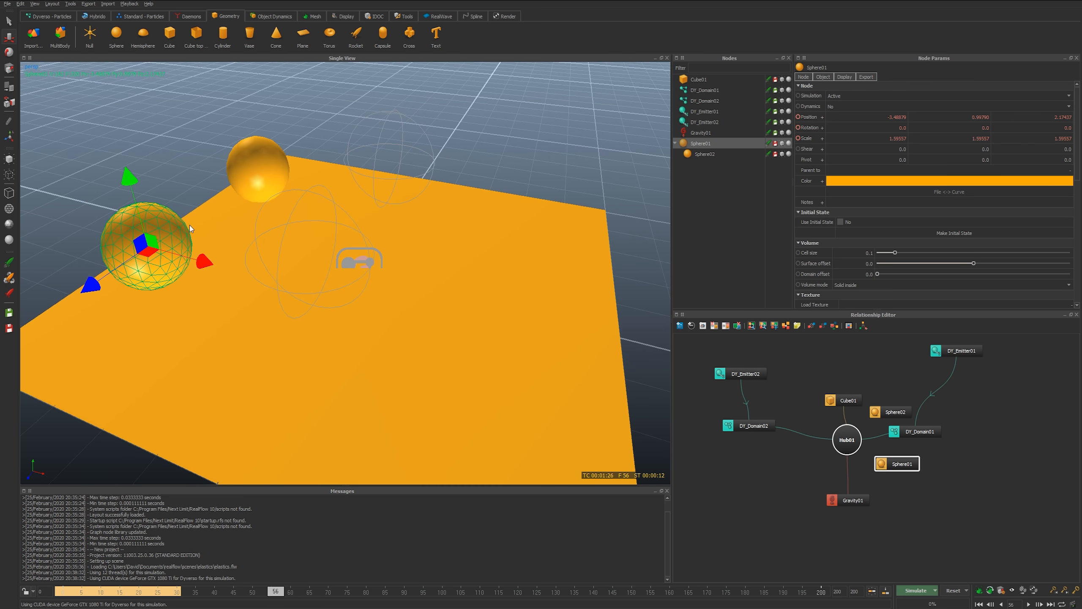
left_click_drag(196, 262, 572, 395)
key("k")
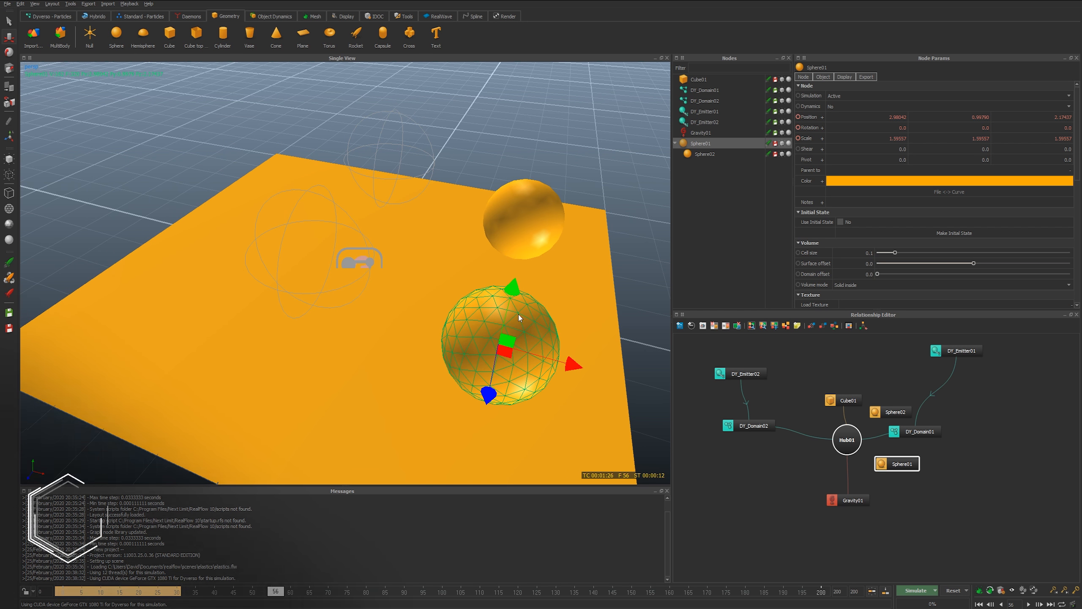
left_click_drag(267, 594, 66, 594)
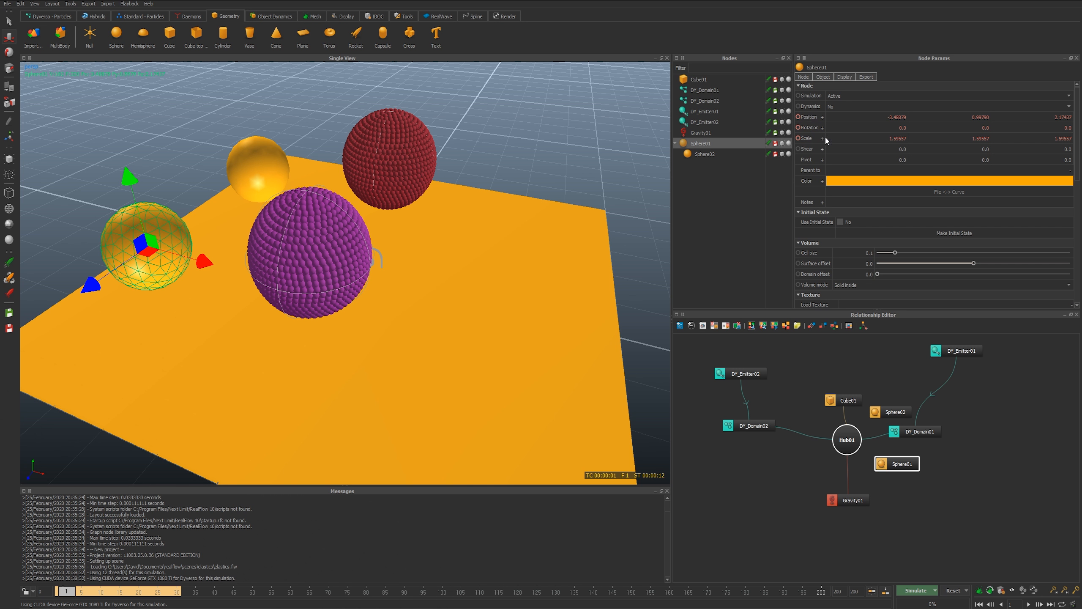
- Connect Sphere01 and Sphere02 to Hub01 in the relationship graph
left_click(821, 116)
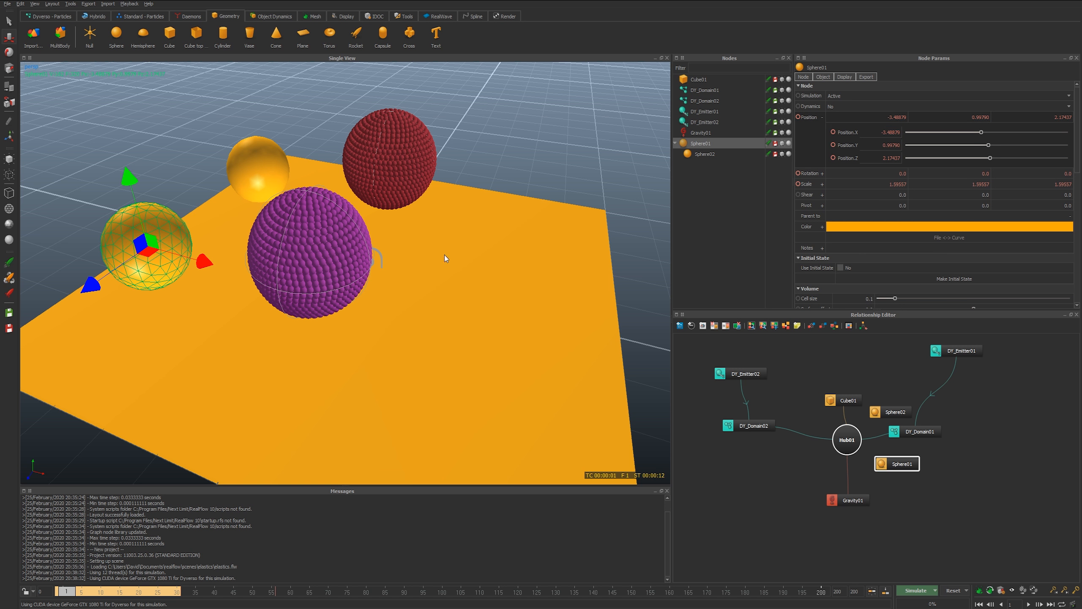
left_click_drag(445, 255, 456, 322, "alt")
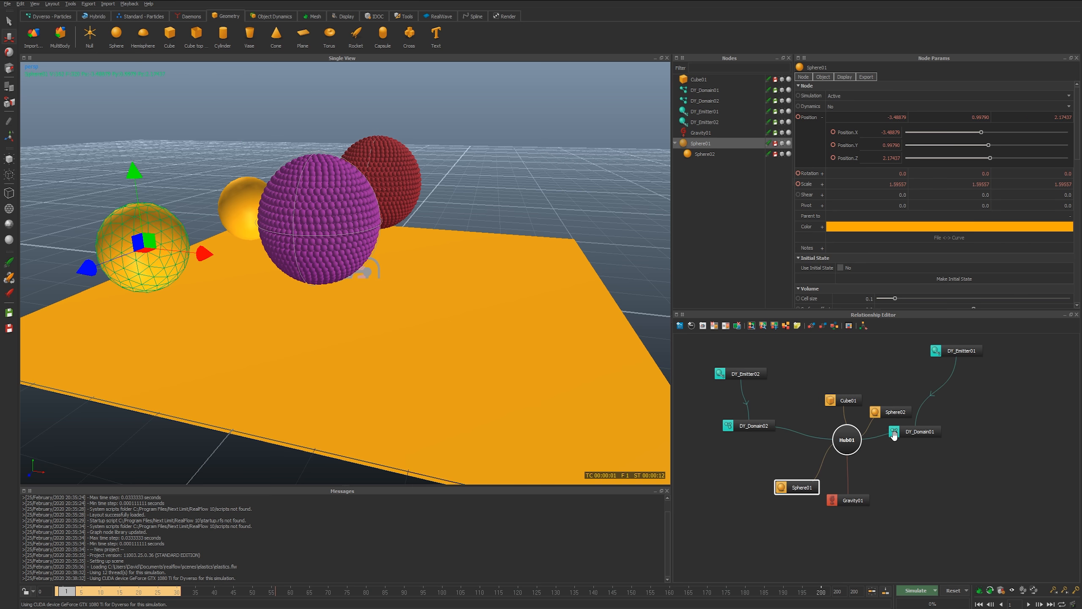
left_click(874, 412)
left_click_drag(347, 289, 345, 340, "alt")
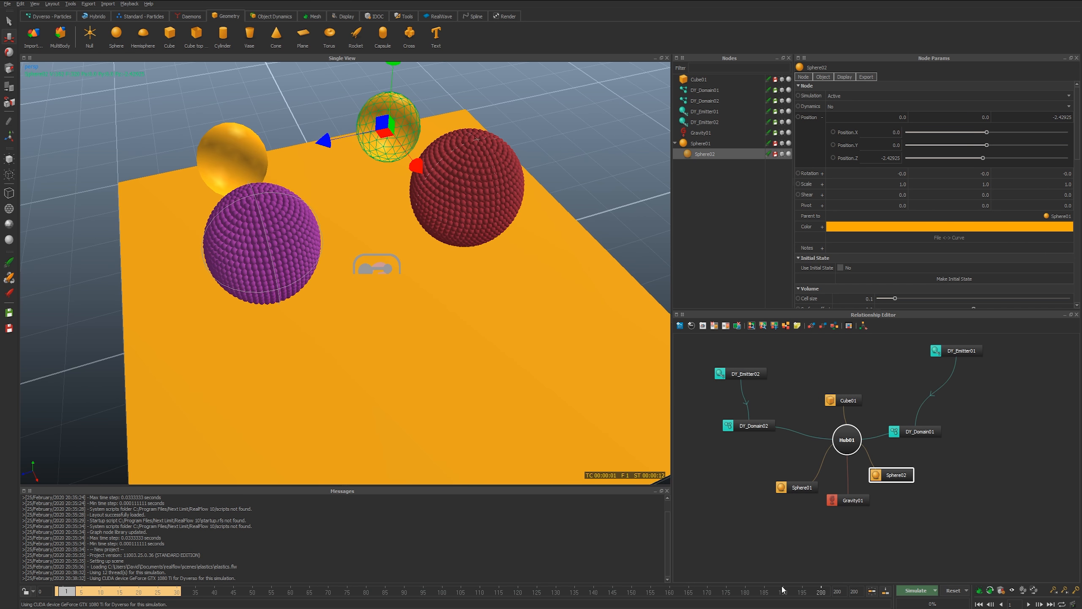
- Reset and run the simulation, hiding both Dyverso emitters in the viewport
left_click_drag(480, 392, 415, 304, "alt")
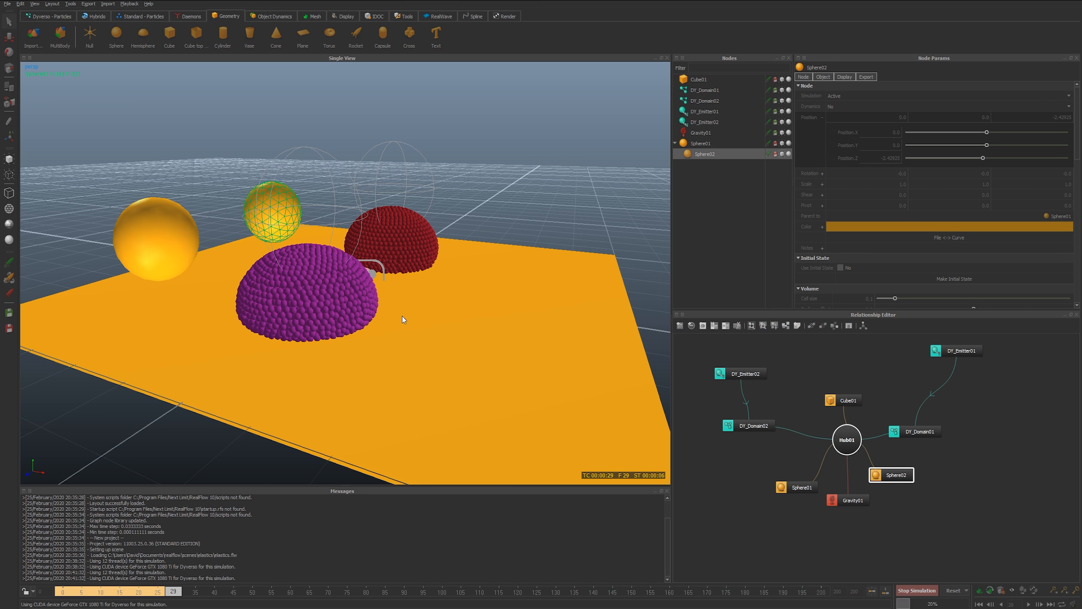
left_click_drag(399, 319, 402, 312, "alt")
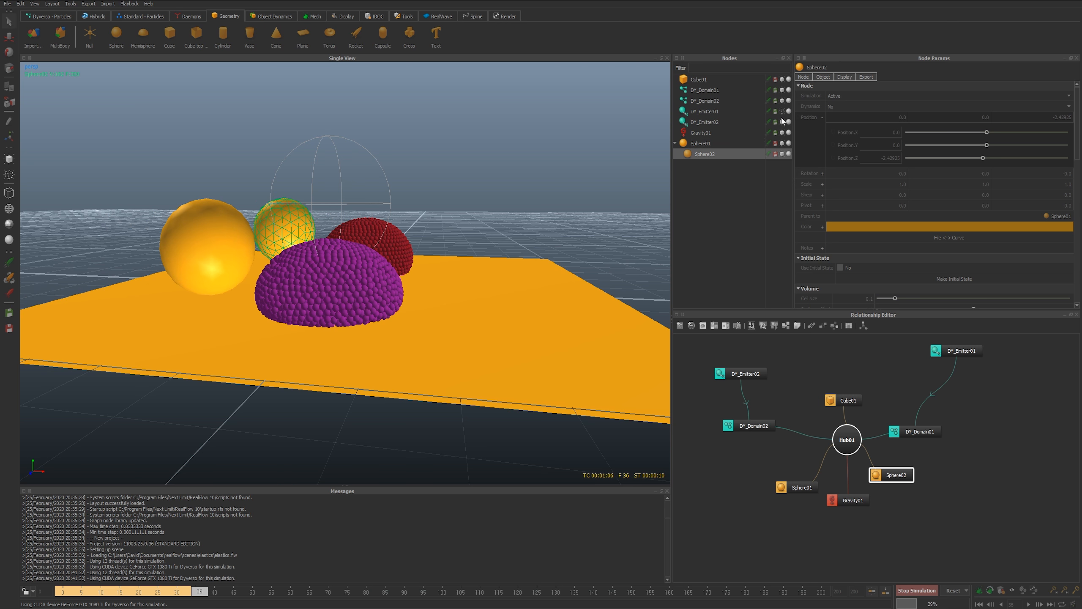
left_click_drag(469, 281, 476, 341, "alt")
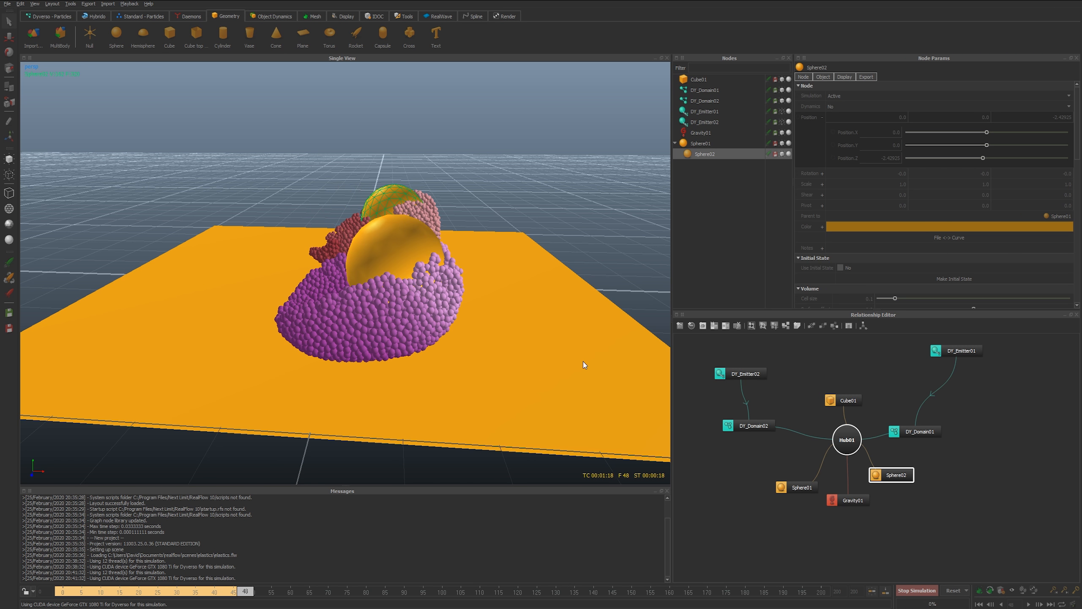
left_click_drag(469, 356, 536, 365, "alt")
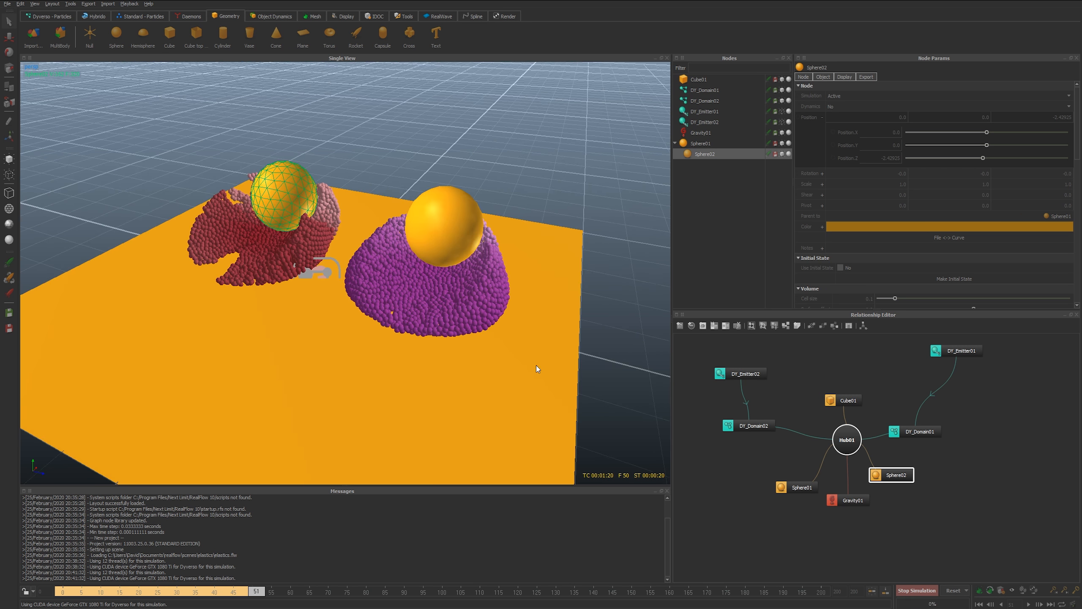
- Examine from several angles how the spheres tear through both particle bodies, and stop the simulation around frame 161
left_click_drag(420, 325, 461, 299, "alt")
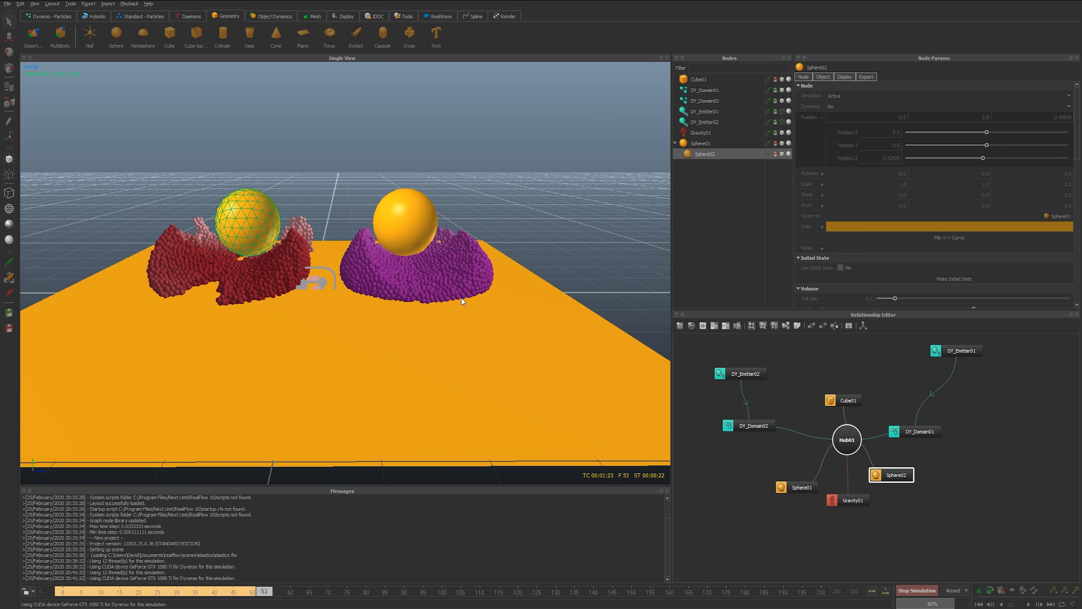
left_click_drag(303, 275, 408, 269, "alt")
left_click_drag(387, 342, 332, 390, "alt")
right_click_drag(374, 374, 353, 353, "alt")
middle_click_drag(352, 353, 343, 342, "alt")
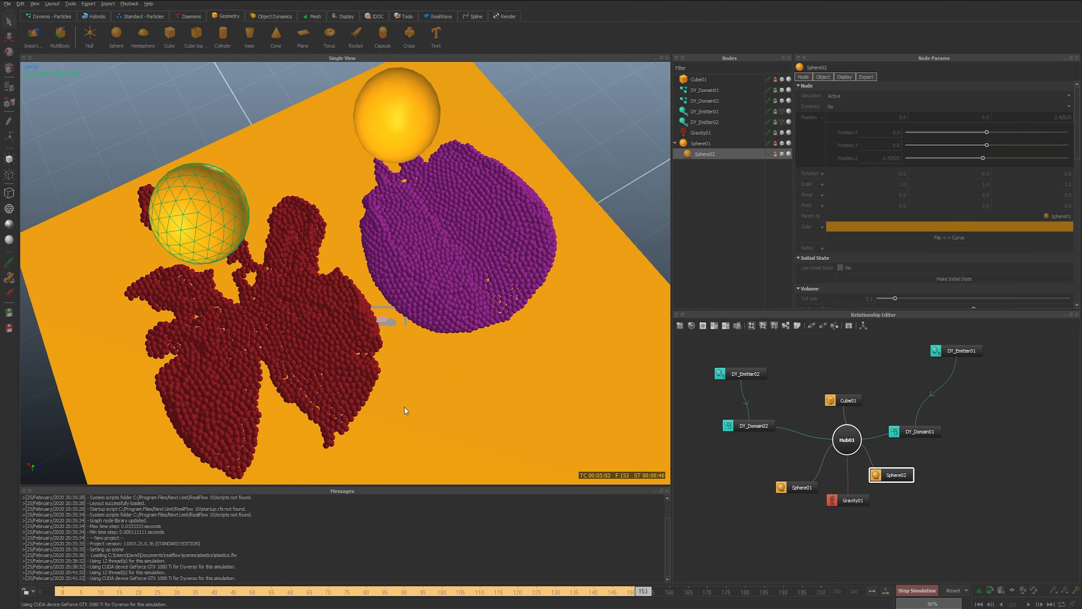
left_click_drag(409, 403, 429, 358, "alt")
key("Escape")
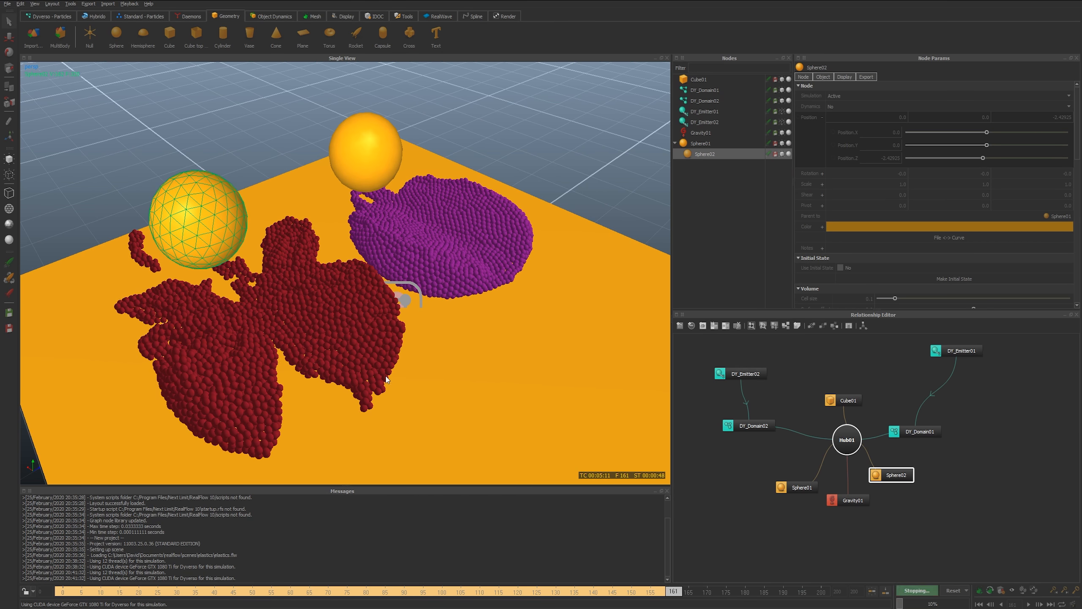
- Scrub back to frame 91 and review the particle parameters of DY_Domain02 and DY_Domain01
left_click_drag(637, 590, 408, 585)
left_click(709, 121)
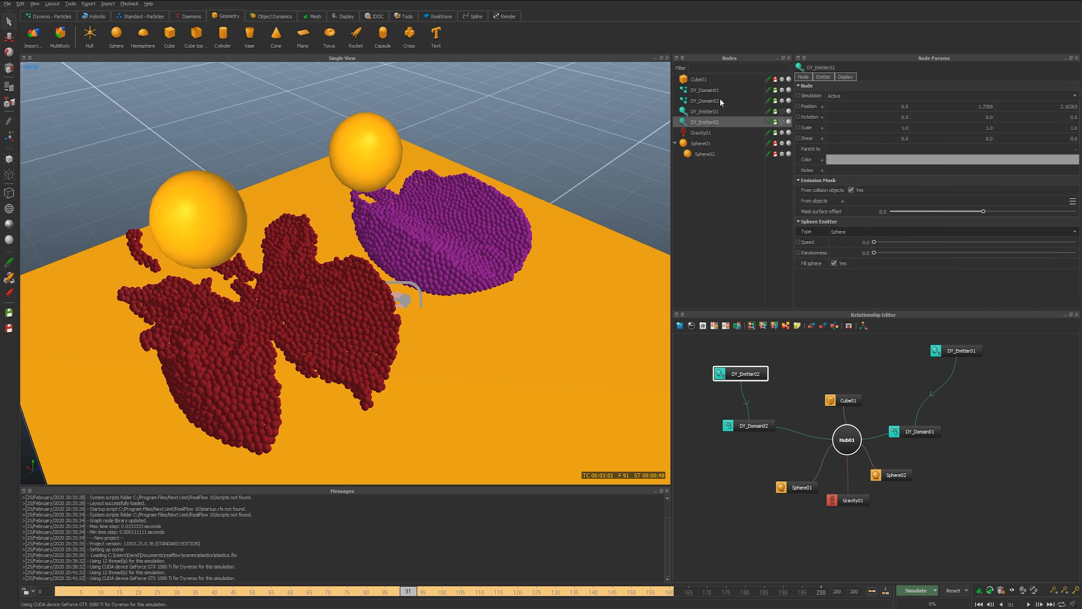
left_click(719, 101)
left_click(722, 89)
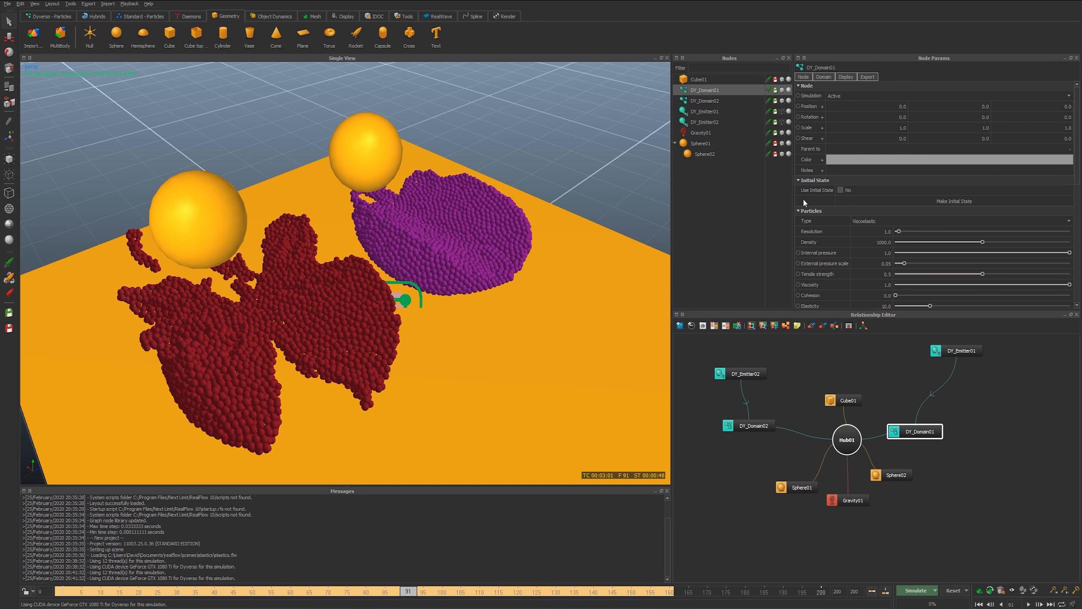
scroll(827, 217, "down", 10)
scroll(836, 232, "up", 10)
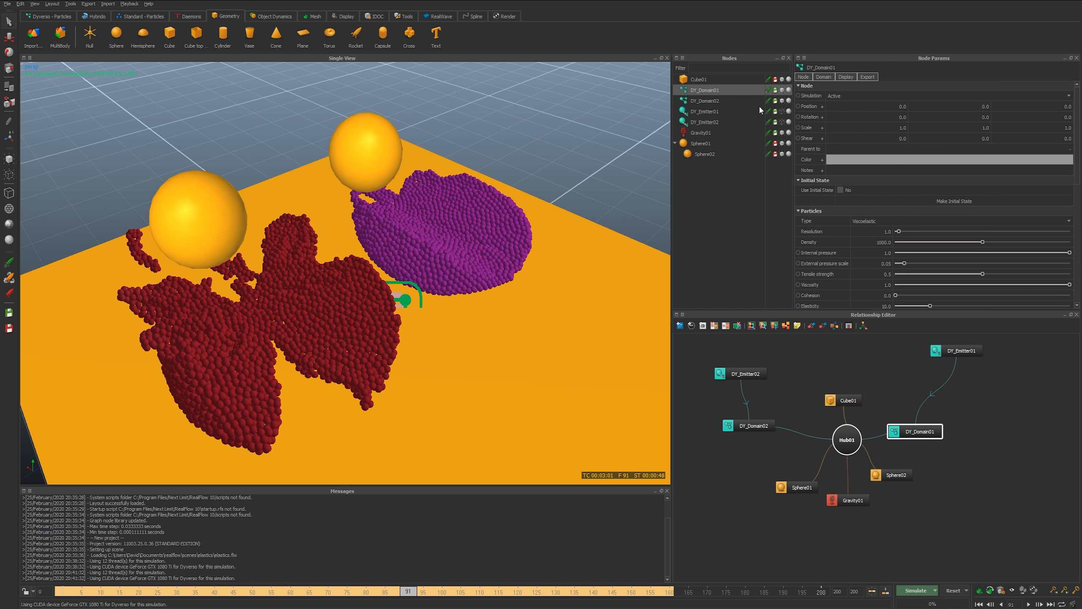
- Set the particle resolution of both DY_Domain01 and DY_Domain02 to 50
left_click(718, 102, "ctrl")
left_click(869, 231)
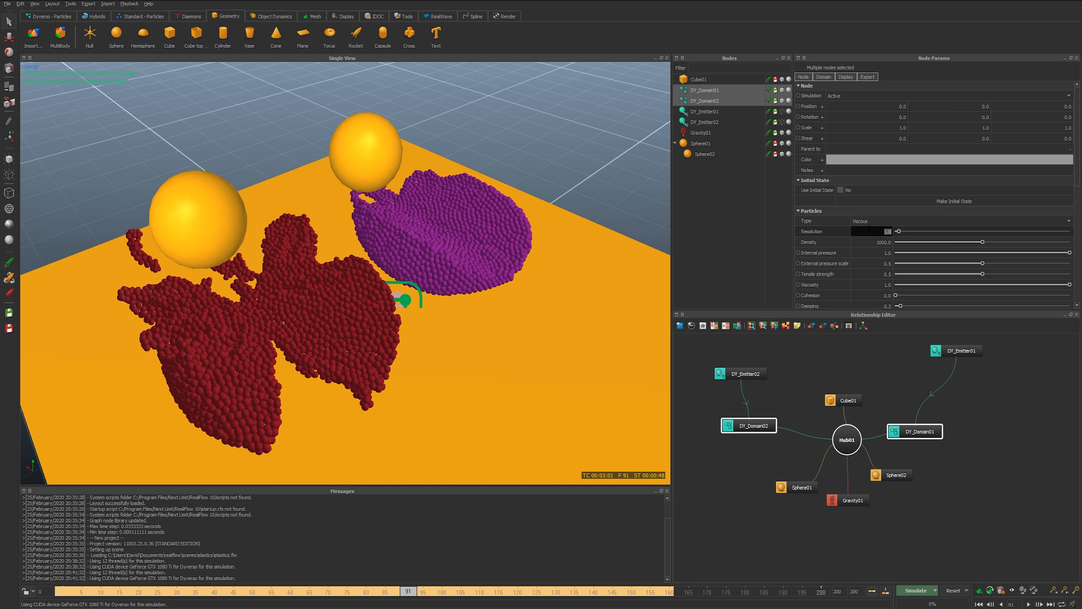
key("Return")
left_click(869, 231)
type("50")
key("Return")
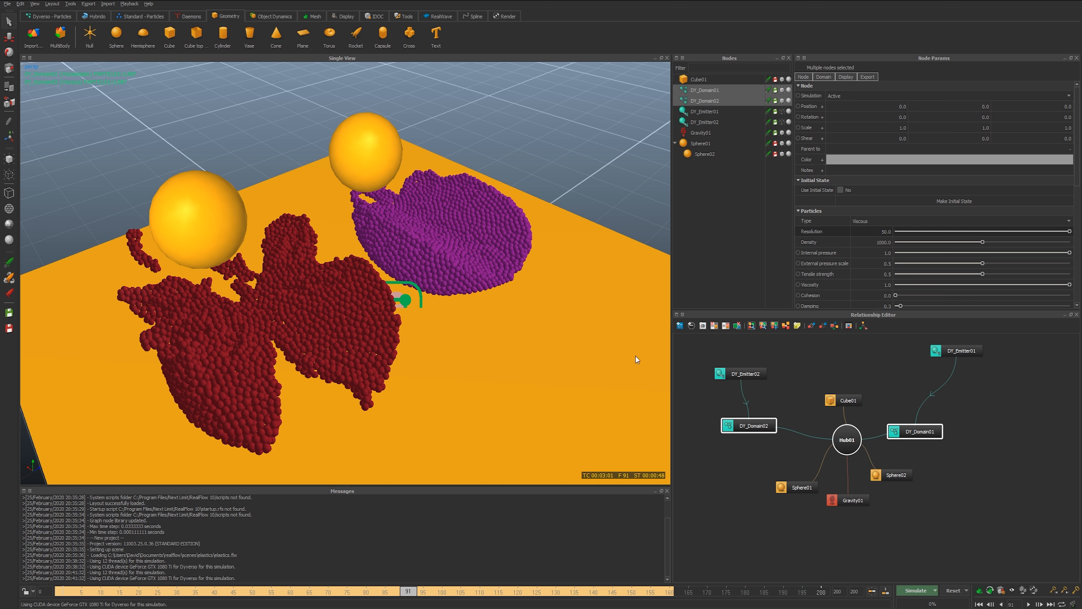
- Reset and rerun the simulation at the higher resolution, stopping it at frame 14
key("ctrl+shift+r")
key("ctrl+a")
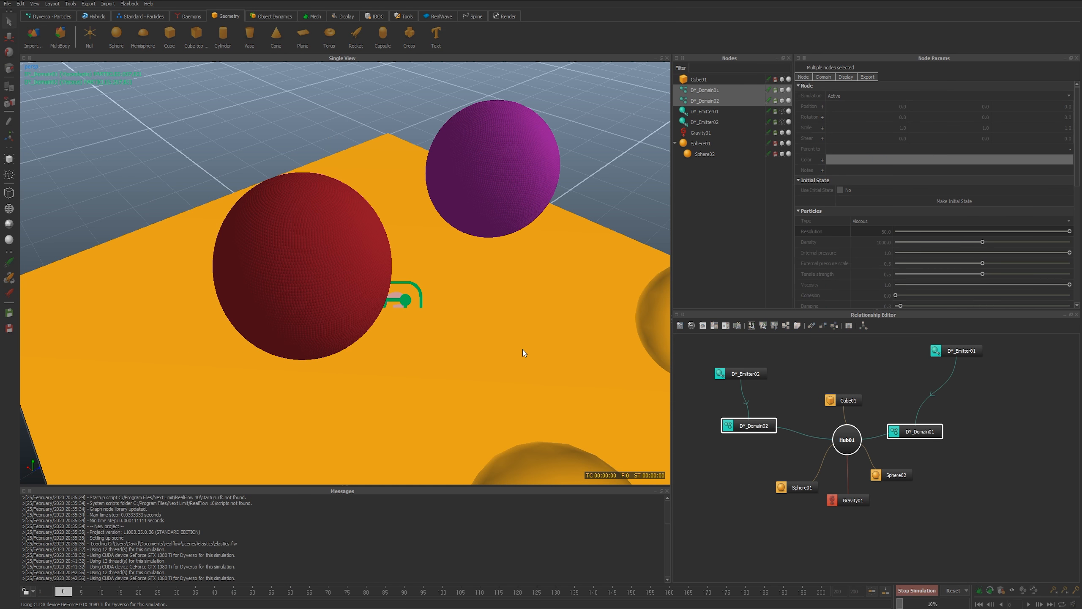
scroll(855, 269, "down", 5)
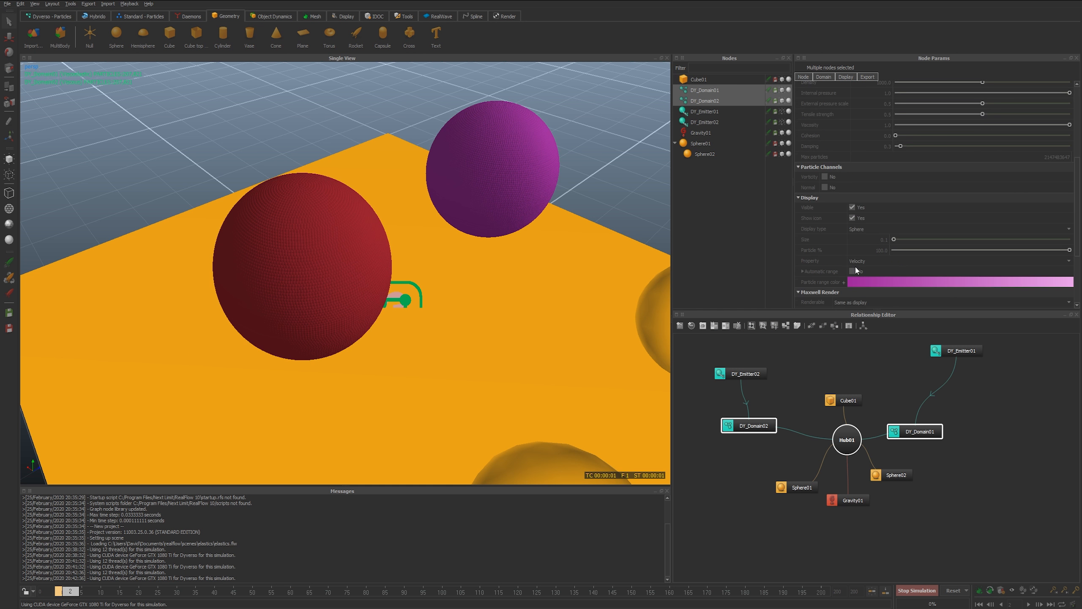
scroll(855, 265, "down", 4)
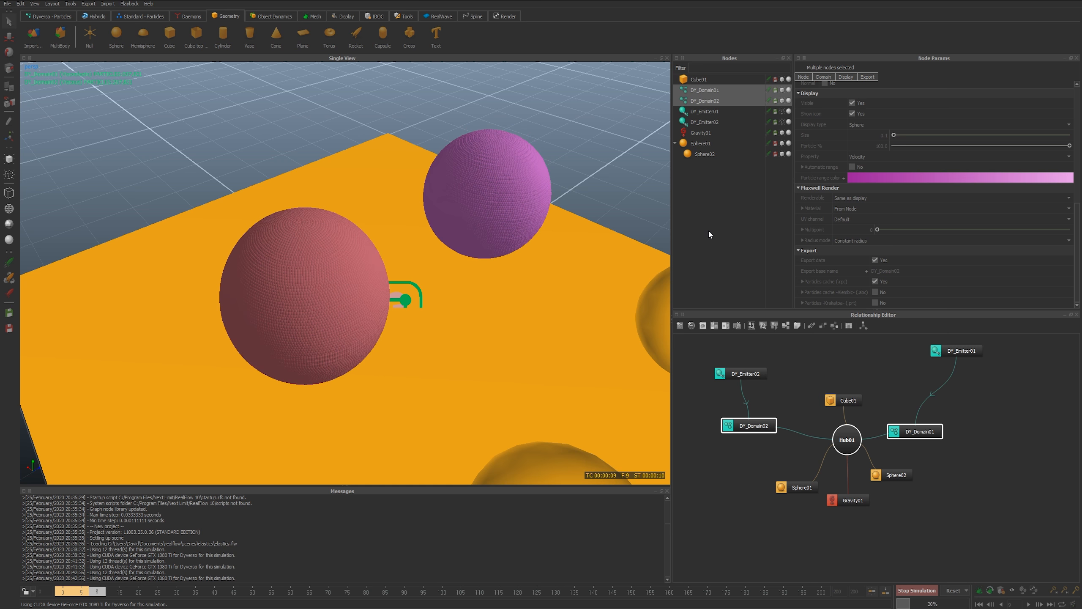
scroll(522, 273, "down", 3)
left_click_drag(368, 333, 291, 322, "alt")
key("Escape")
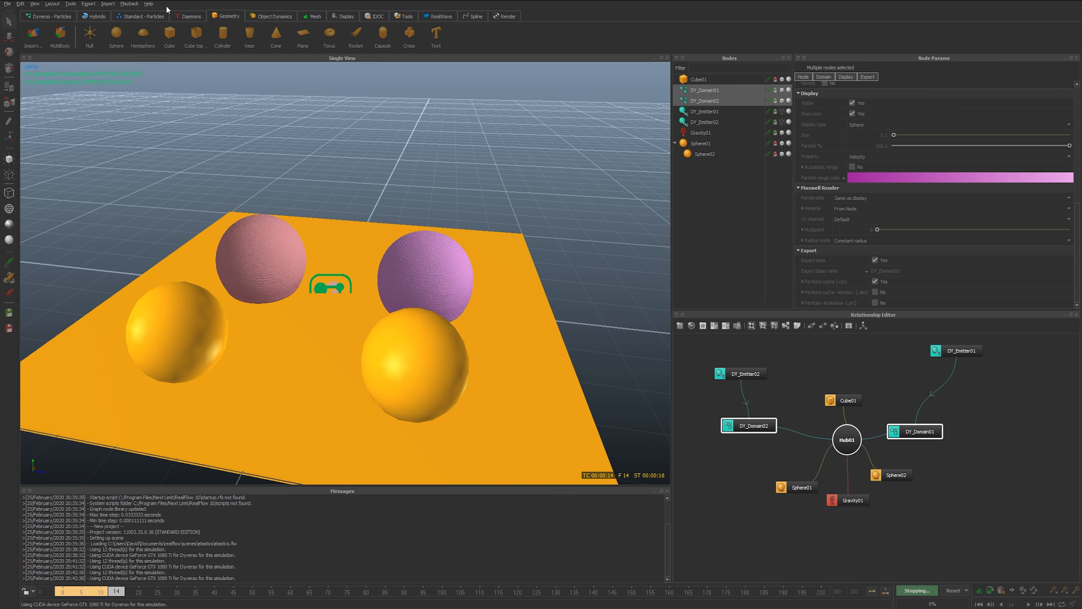
scroll(165, 17, "down", 2)
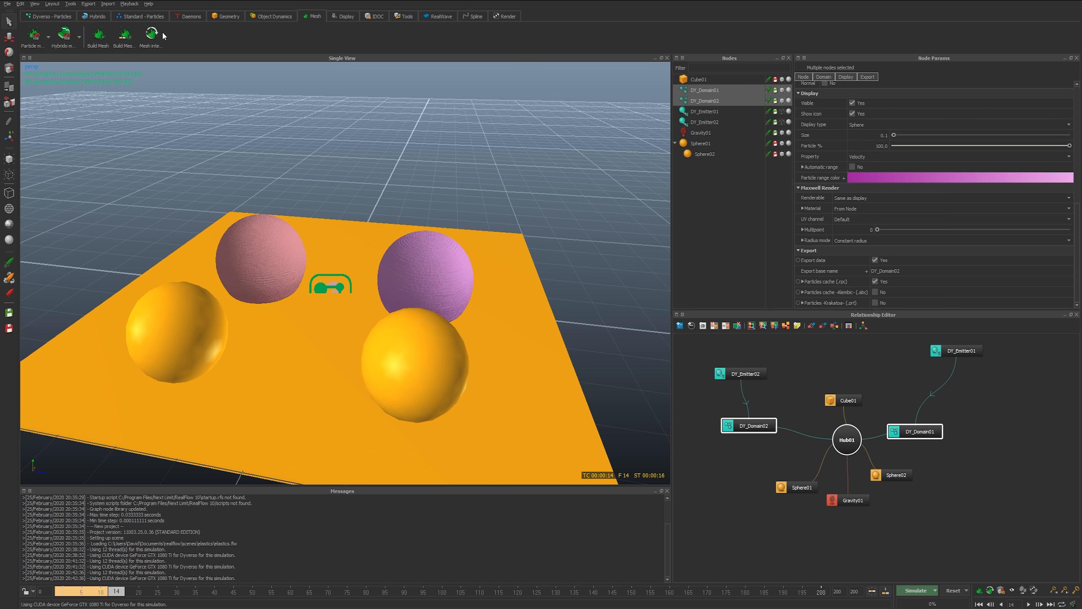
- Add a VDB particle mesh, insert all particle sources into it and build the mesh
left_click(48, 38)
left_click(61, 68)
left_click_drag(365, 183, 408, 243, "alt")
right_click(709, 144)
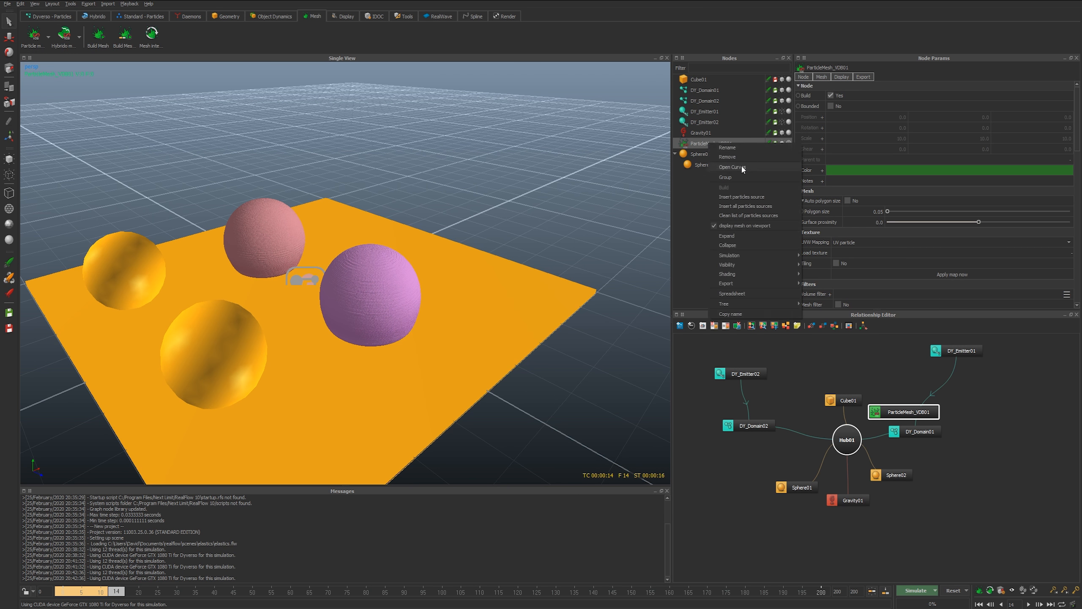
left_click(753, 206)
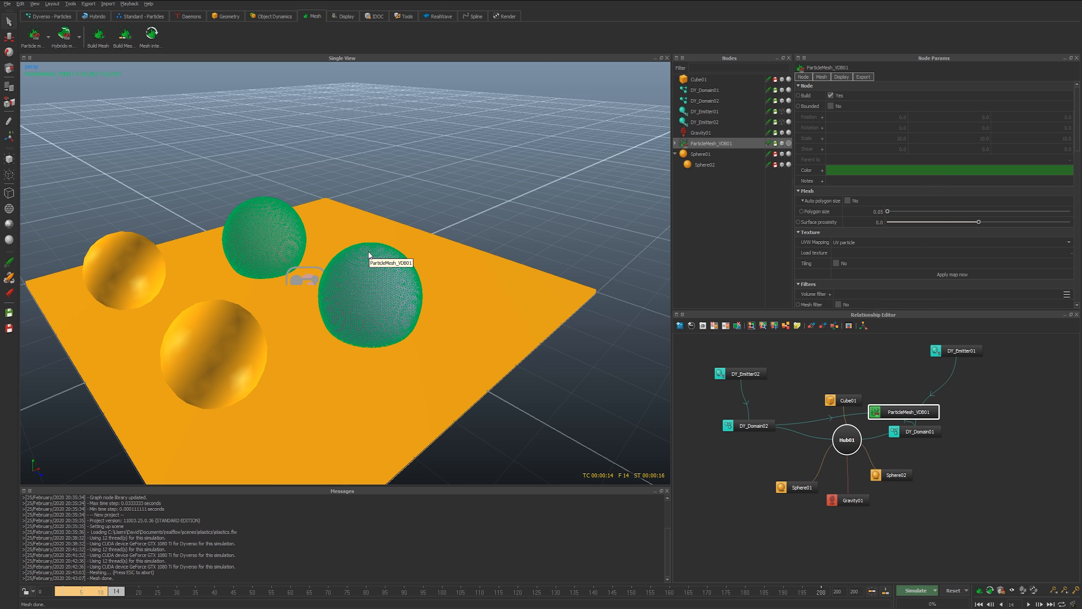
- Display the VDB particle mesh as a smooth shaded surface without its wireframe
left_click(788, 143)
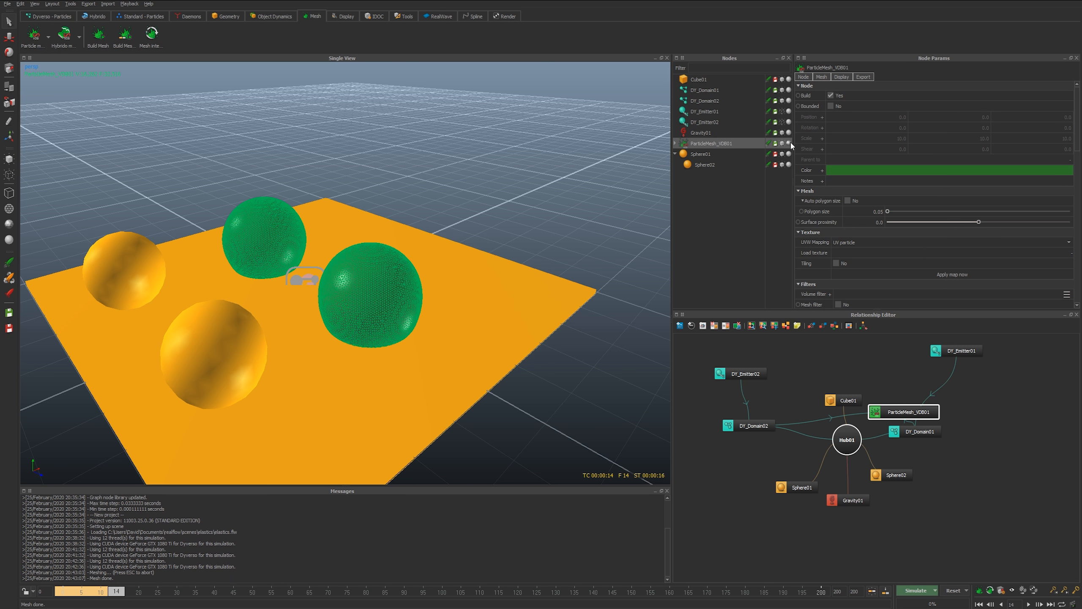
right_click(387, 259)
mouse_move(438, 398)
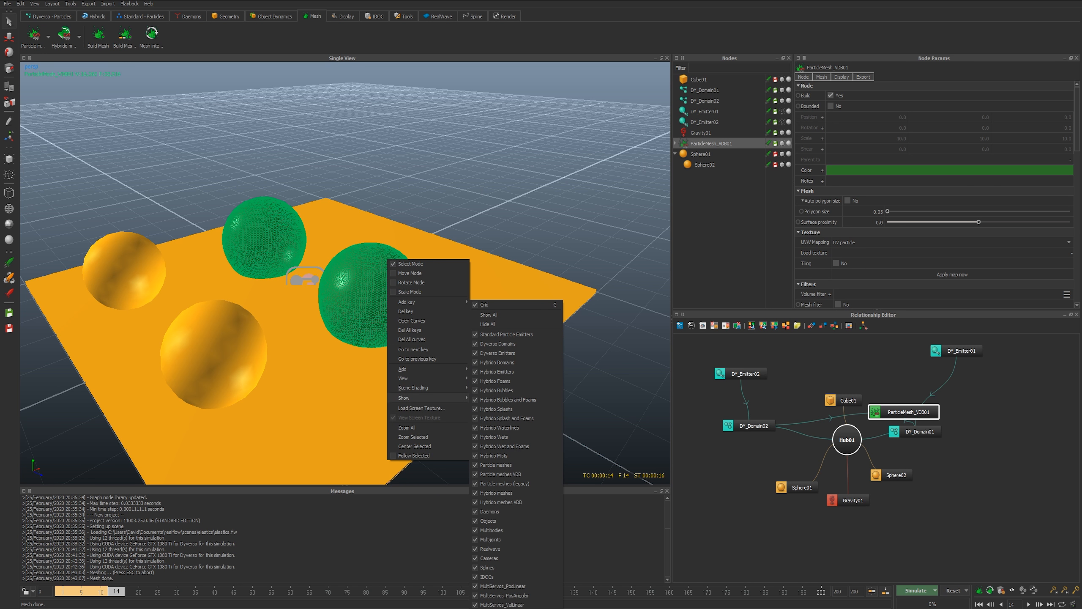
left_click(704, 260)
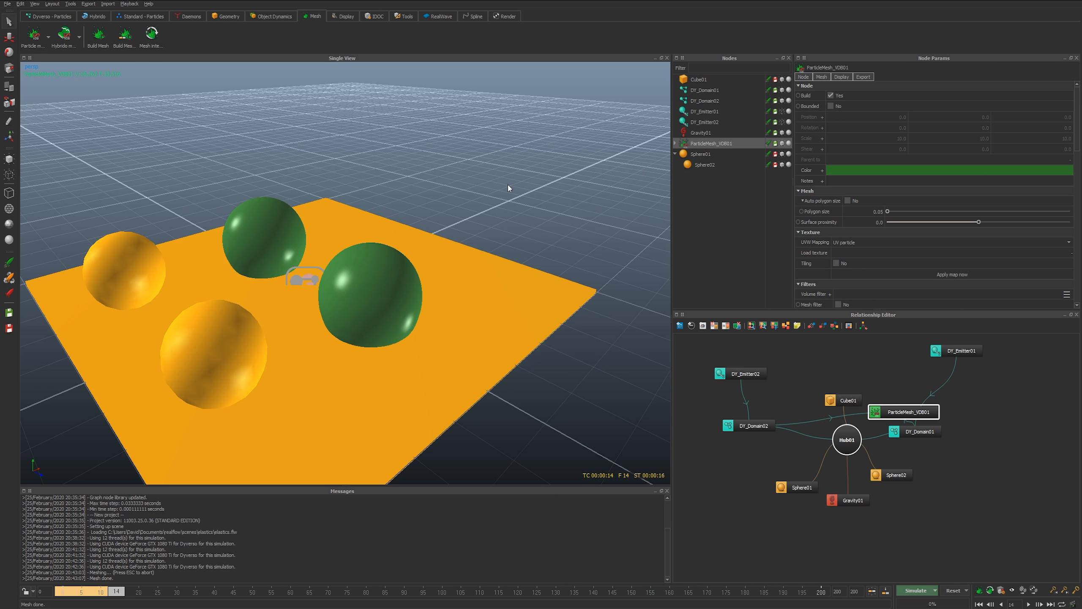
- Run the simulation with the particle mesh and toggle the mesh display to compare it with the raw particles
left_click_drag(507, 184, 491, 297, "alt")
key("ctrl+a")
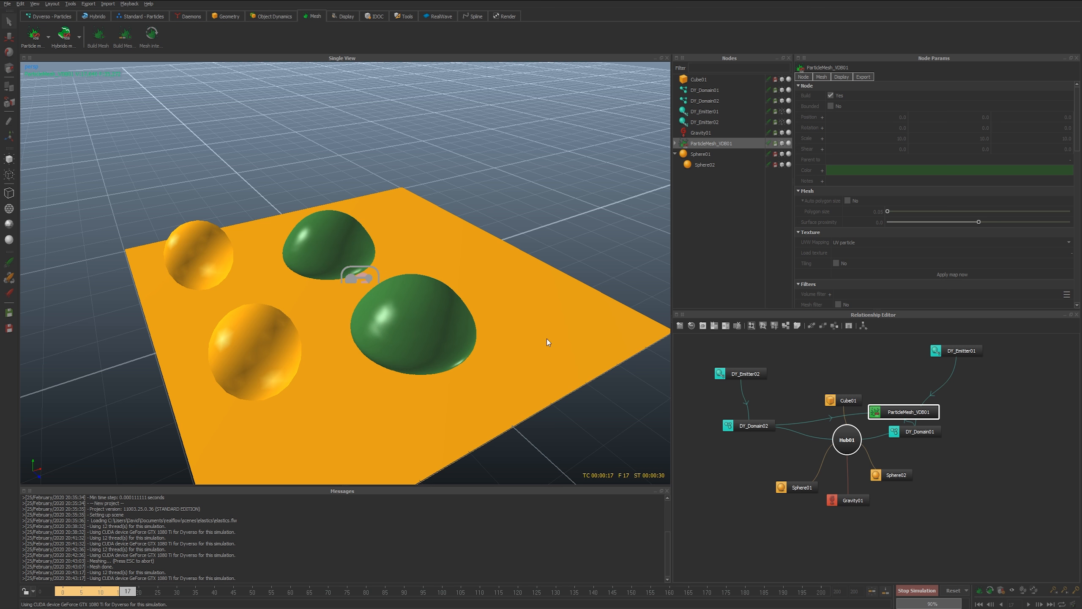
left_click_drag(547, 339, 541, 290, "alt")
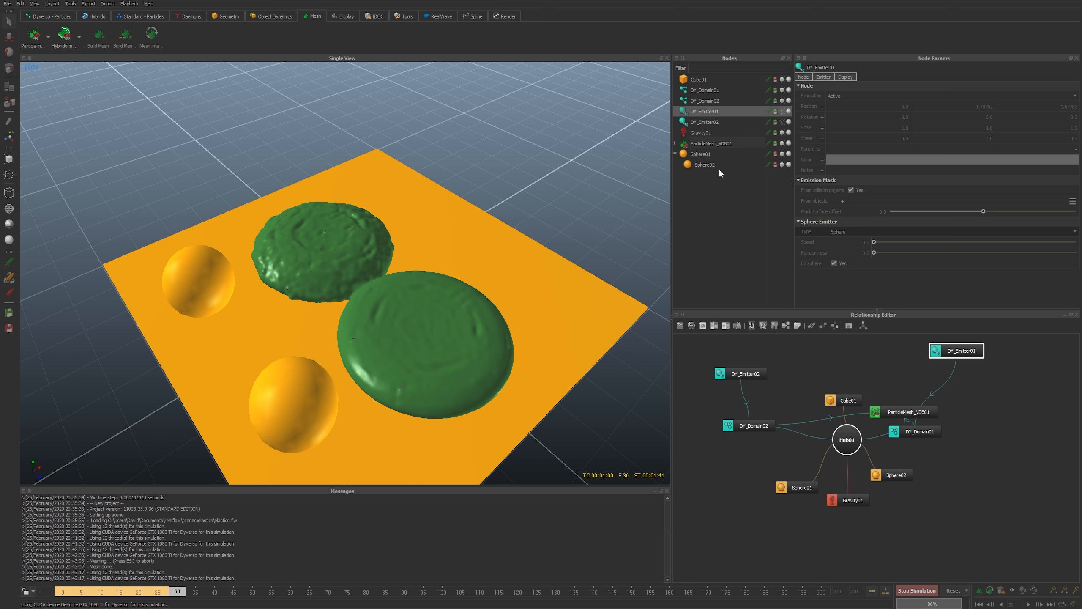
left_click(782, 143)
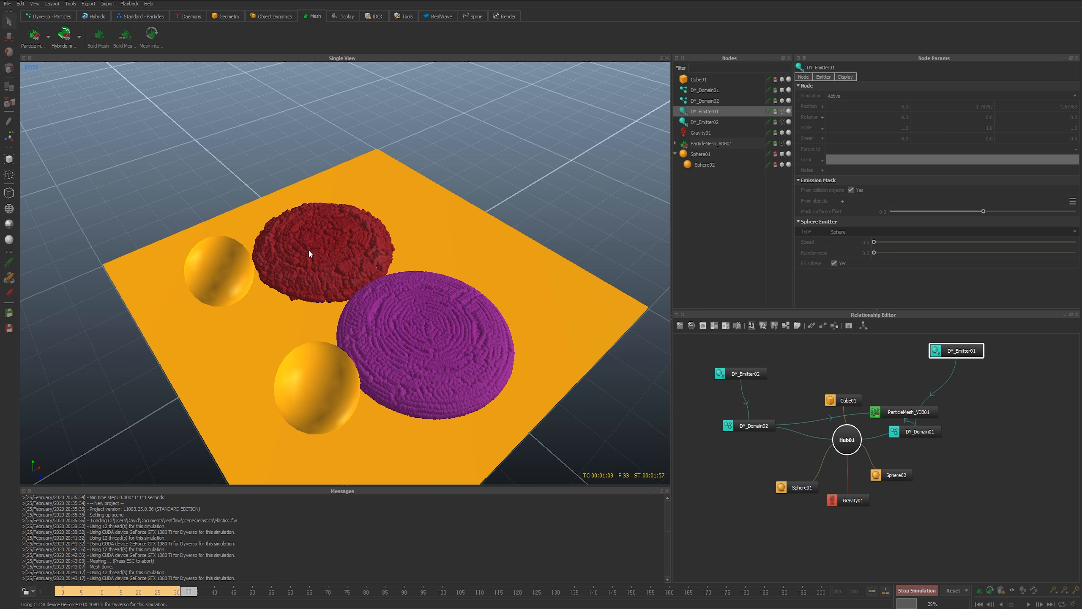
left_click(782, 143)
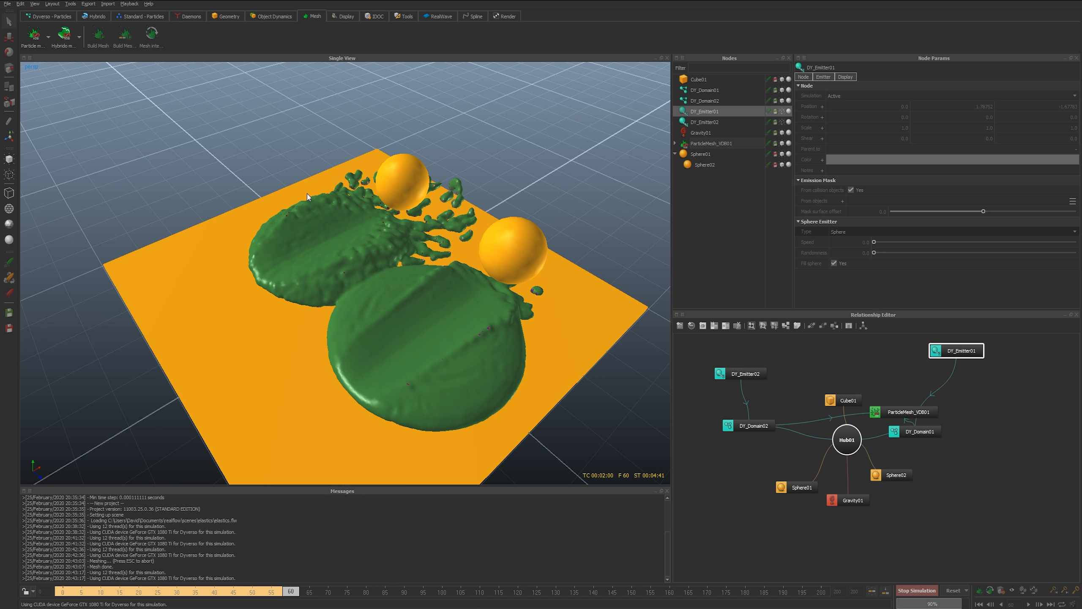
- Examine up close how both fluids deform as the spheres pass through, then stop and reset the simulation
left_click_drag(413, 251, 382, 277, "alt")
scroll(381, 277, "up", 2)
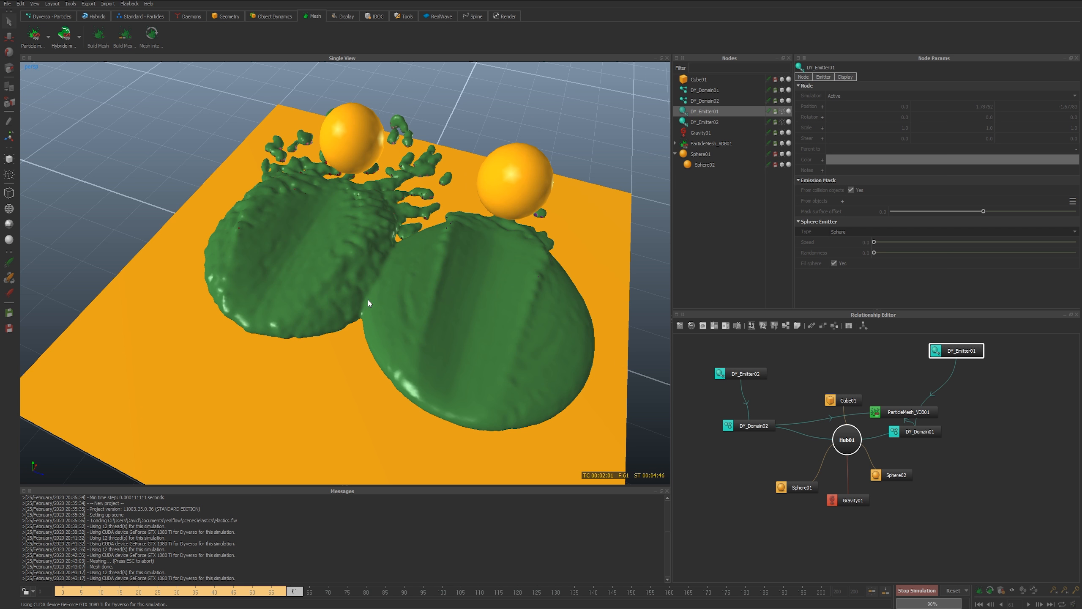
mouse_move(354, 321)
left_mouse_down("alt")
mouse_move(381, 326)
mouse_move(361, 326)
left_mouse_up("alt")
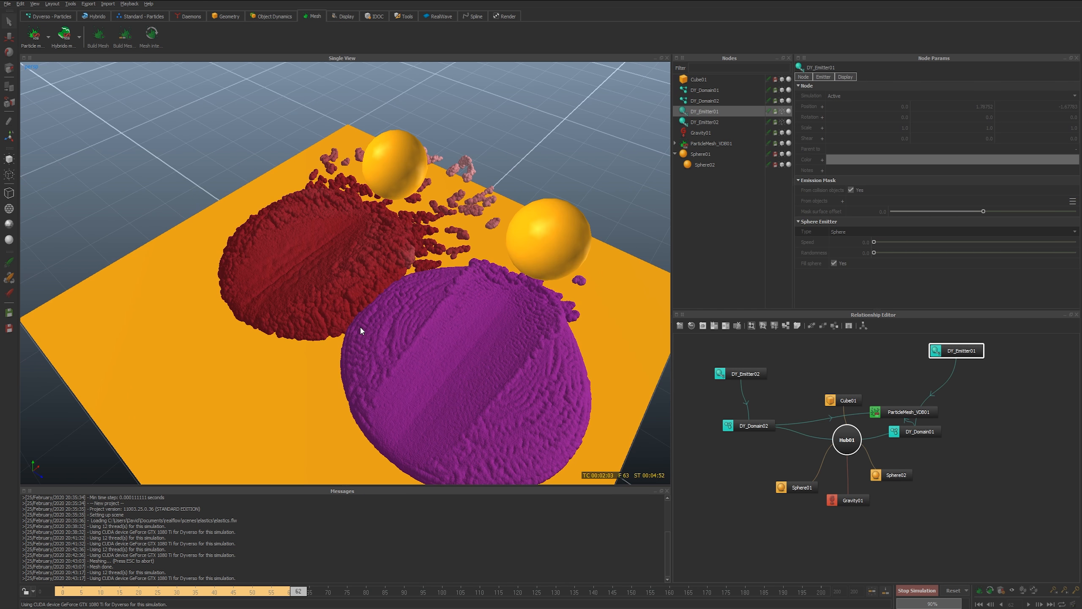
left_click_drag(416, 354, 428, 360, "alt")
key("Escape")
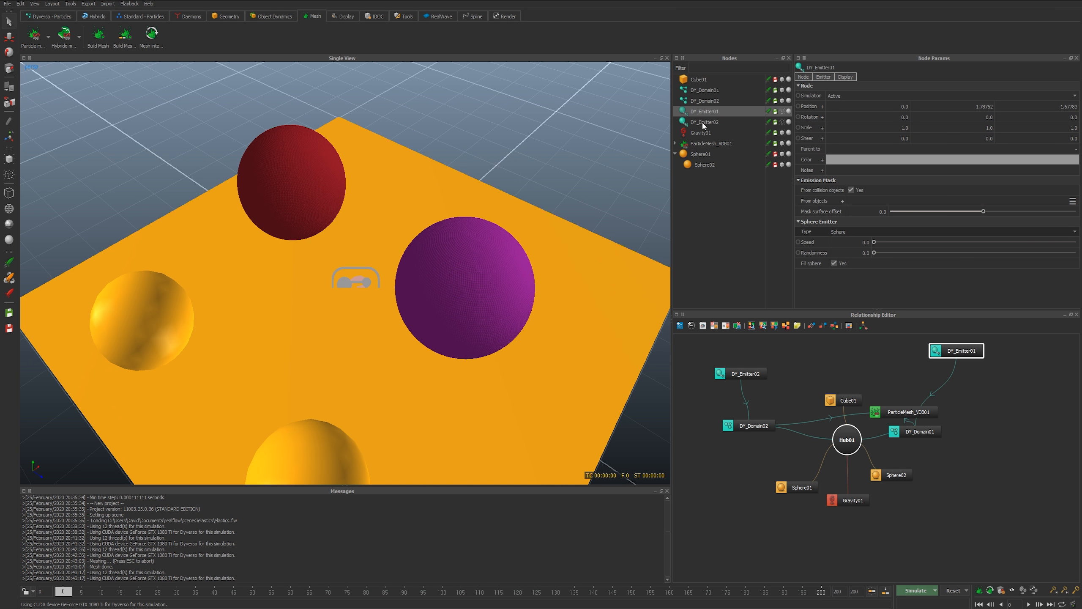
- Remove the position, rotation and scale curves from Sphere01 and move it along X to about -0.12, beneath the emitters
left_click_drag(401, 253, 590, 159, "alt")
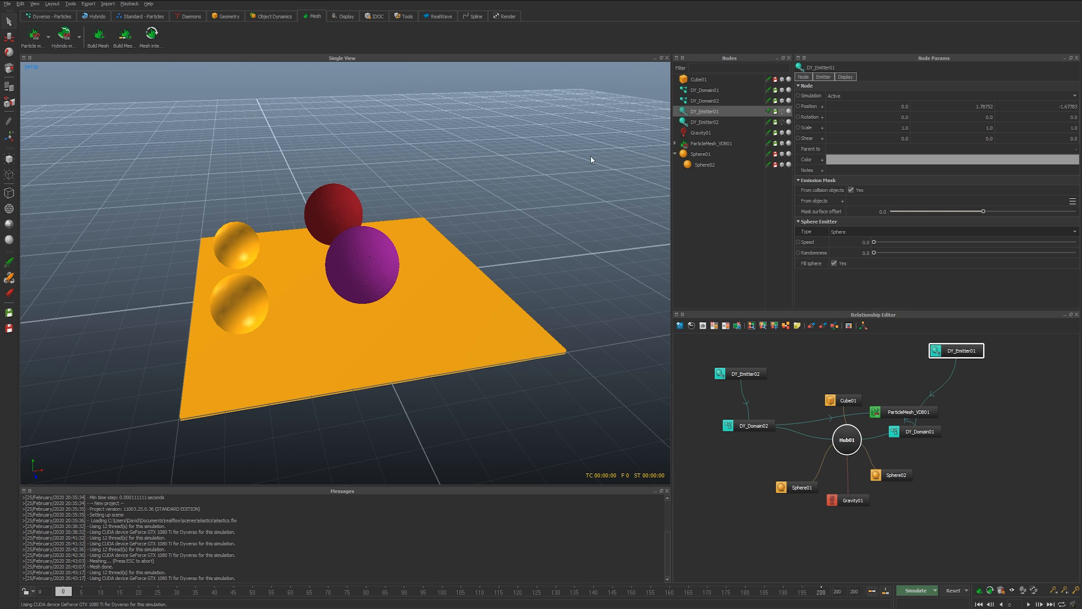
left_click(705, 156)
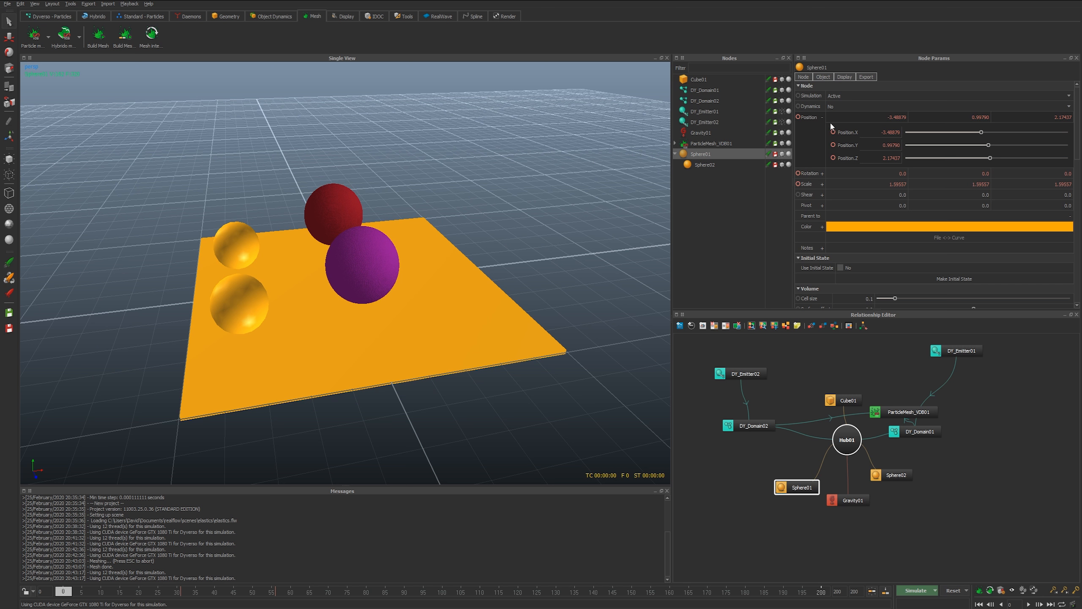
right_click(801, 116)
left_click(825, 138)
right_click(807, 174)
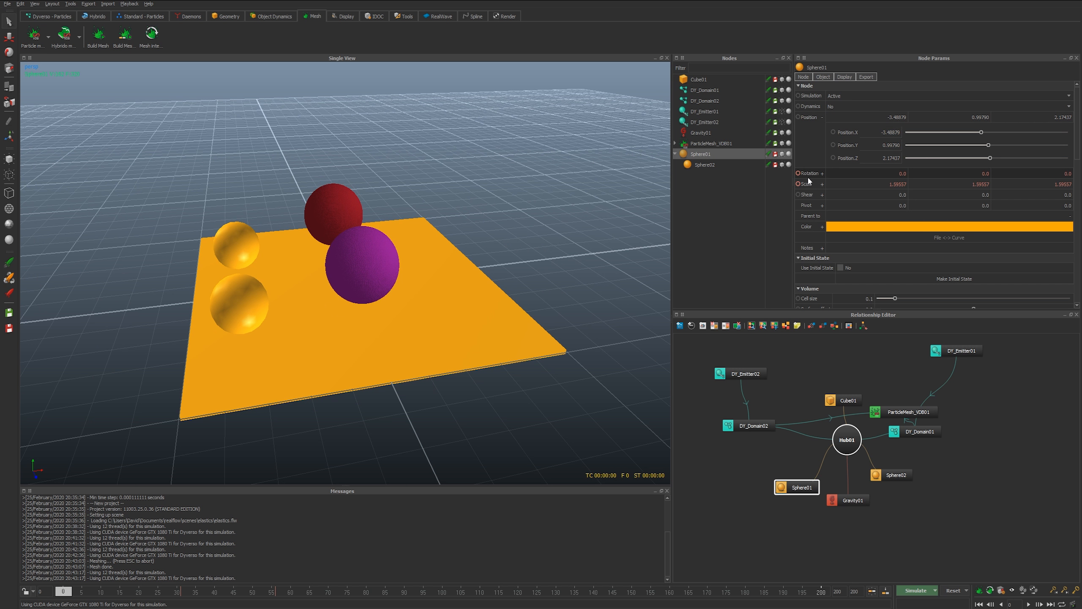
left_click(818, 198)
right_click(805, 185)
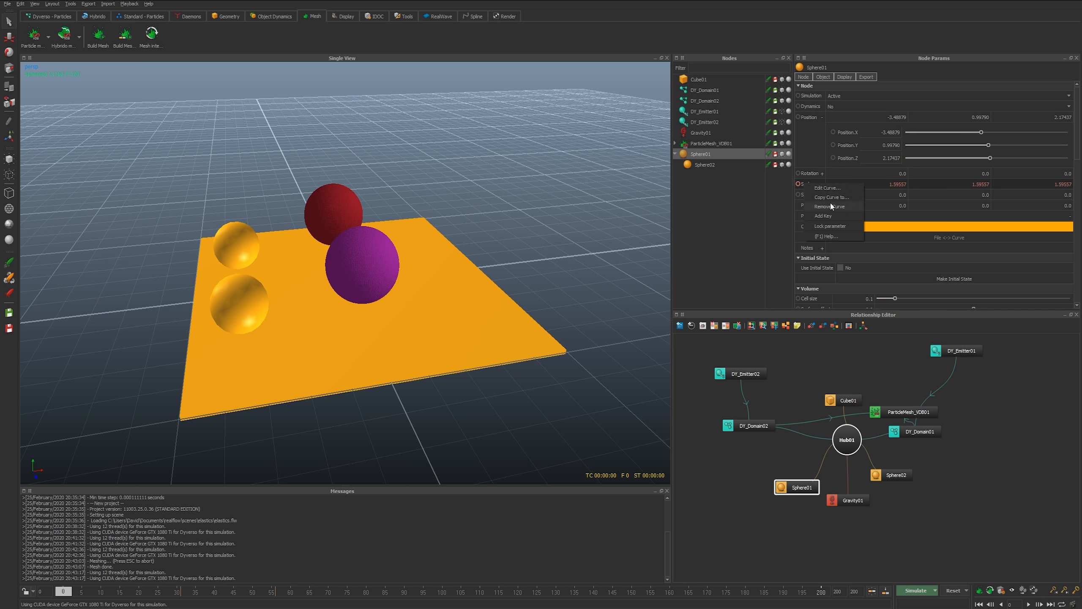
left_click(830, 203)
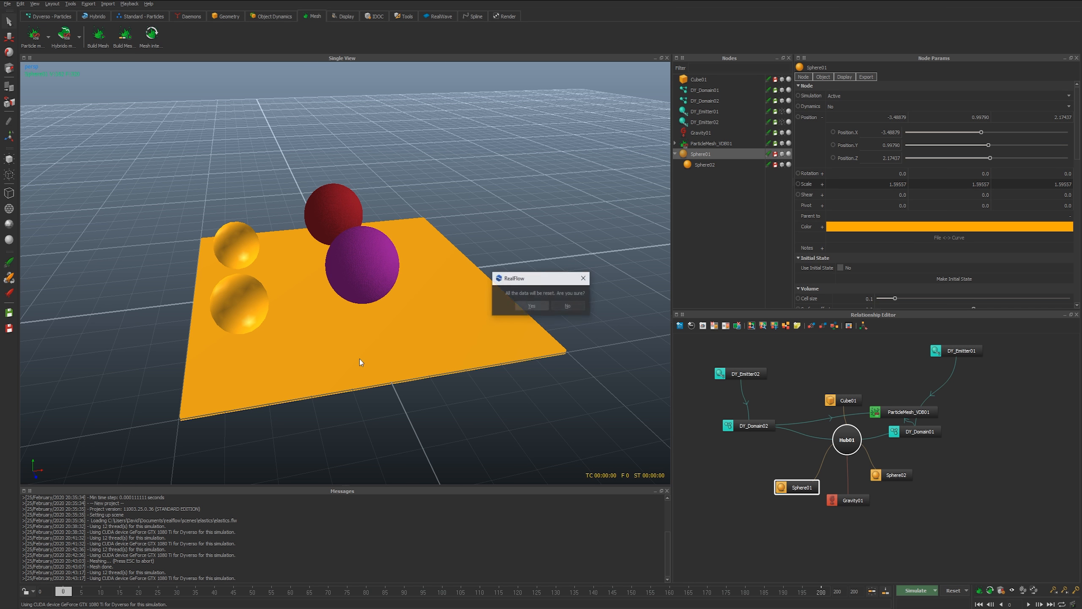
key("w")
left_click_drag(289, 293, 416, 305)
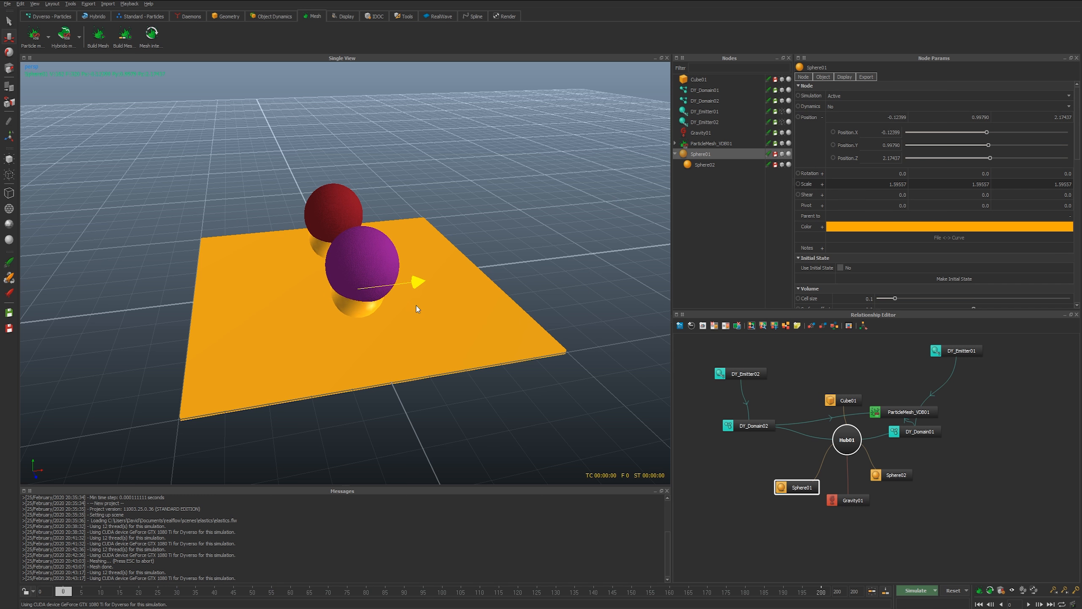
key("r")
left_click_drag(367, 292, 375, 290)
key("ctrl+z")
- Unparent Sphere02 from Sphere01 and enlarge both spheres uniformly, bringing Sphere02's scale to about 2.26
left_click_drag(279, 338, 323, 328, "alt")
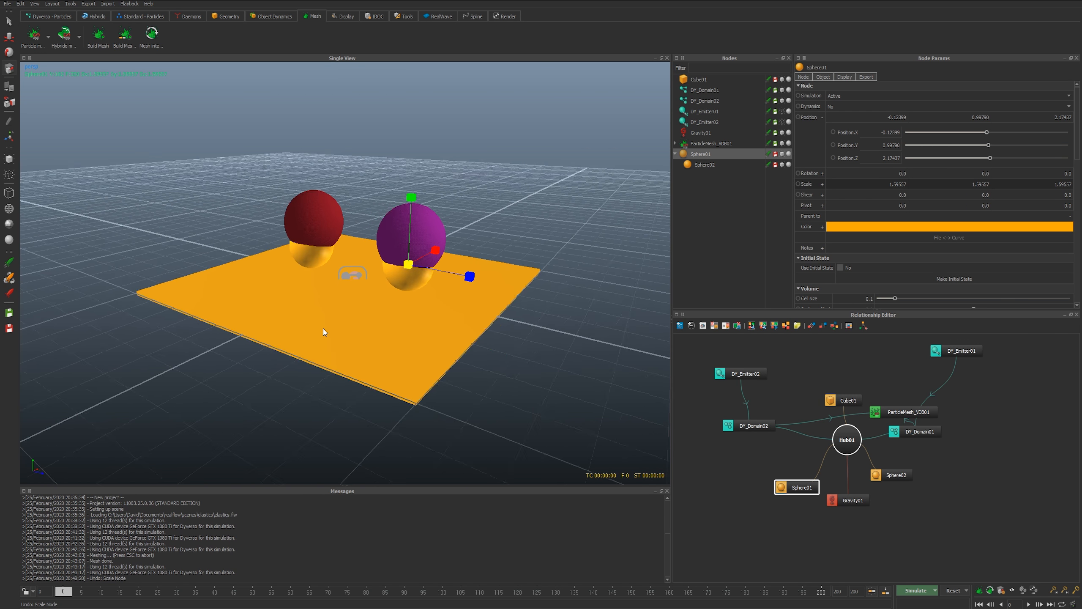
left_click_drag(710, 166, 704, 202)
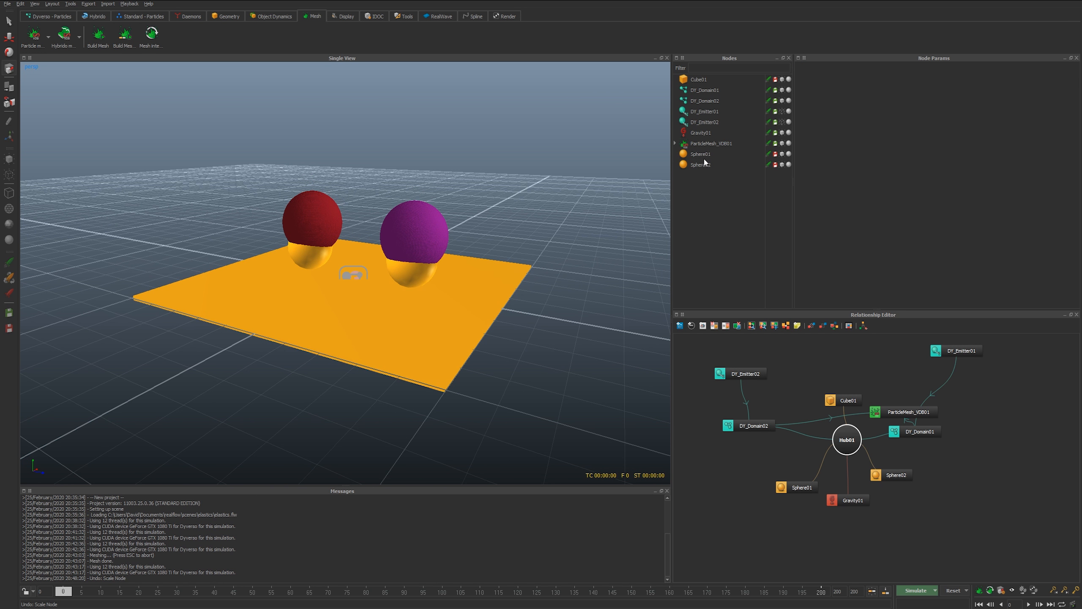
left_click(704, 156)
left_click(704, 166, "shift")
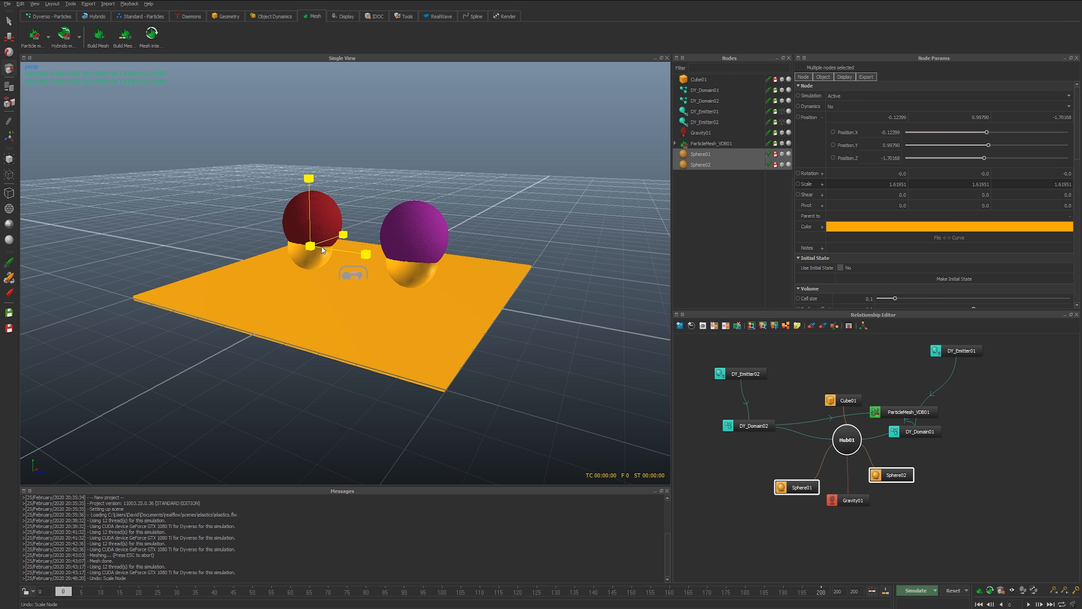
left_click_drag(322, 246, 326, 245)
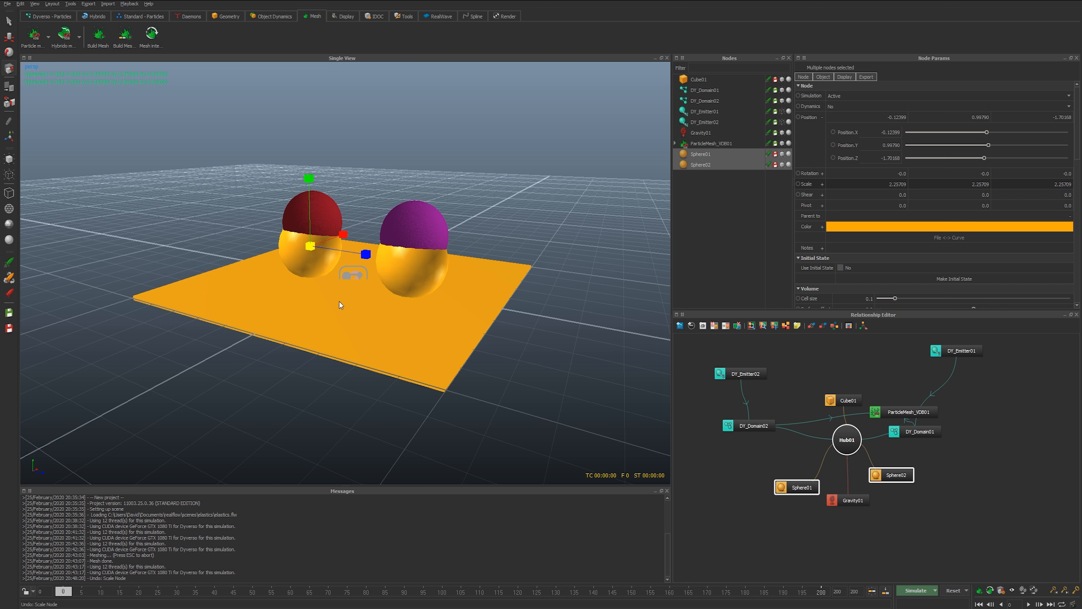
- Shift DY_Emitter01 and DY_Emitter02 together along X to about -0.14 and raise them to about Y 2.7
left_click(711, 111)
left_click(711, 121, "shift")
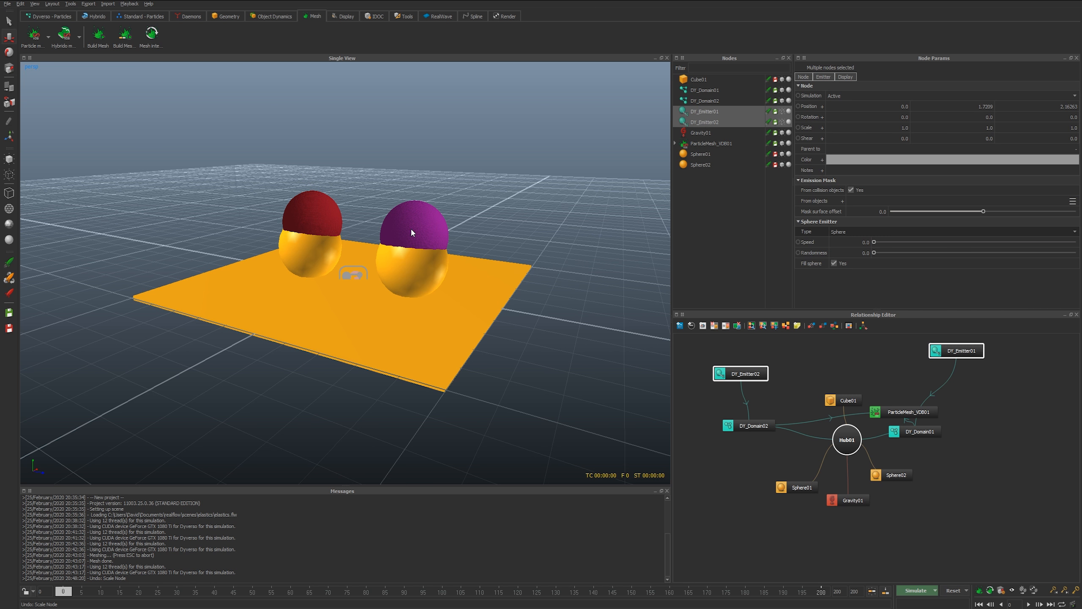
left_click_drag(411, 230, 379, 234, "alt")
left_click(781, 112)
left_click(781, 122)
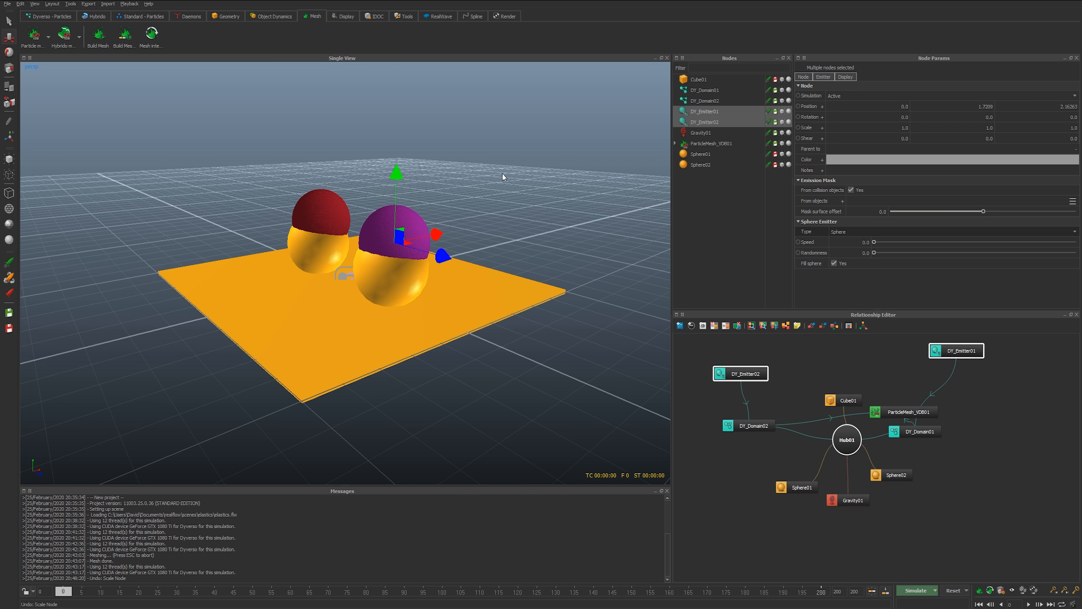
key("1")
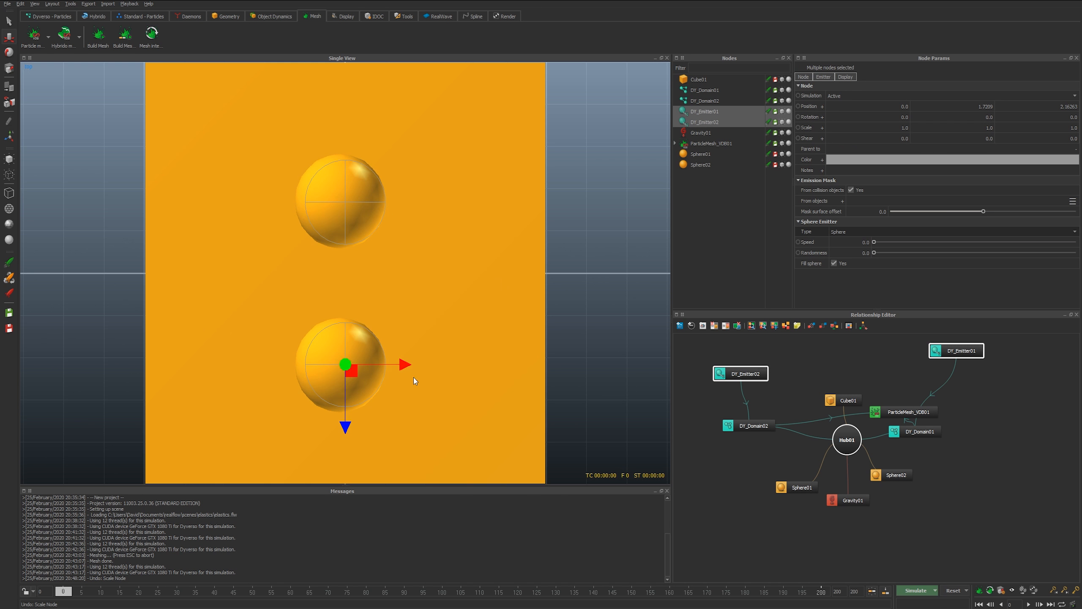
left_click_drag(396, 364, 396, 358)
key("2")
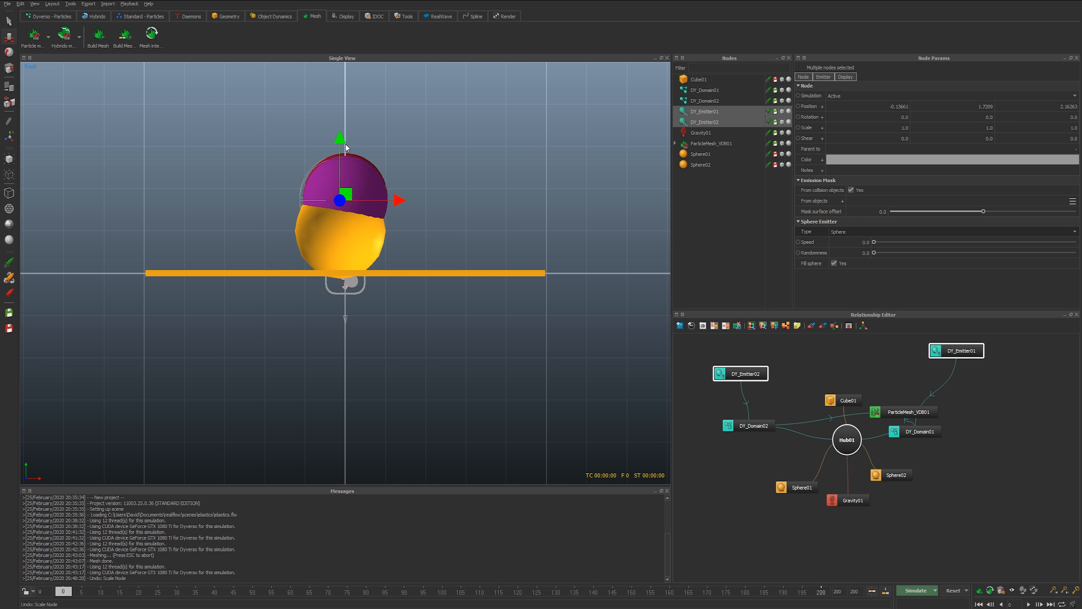
left_click_drag(346, 144, 345, 100)
- Scale both emitters uniformly down to about 0.70 and raise them higher above the spheres, to about Y 3.7
key("r")
left_click_drag(339, 157, 330, 167)
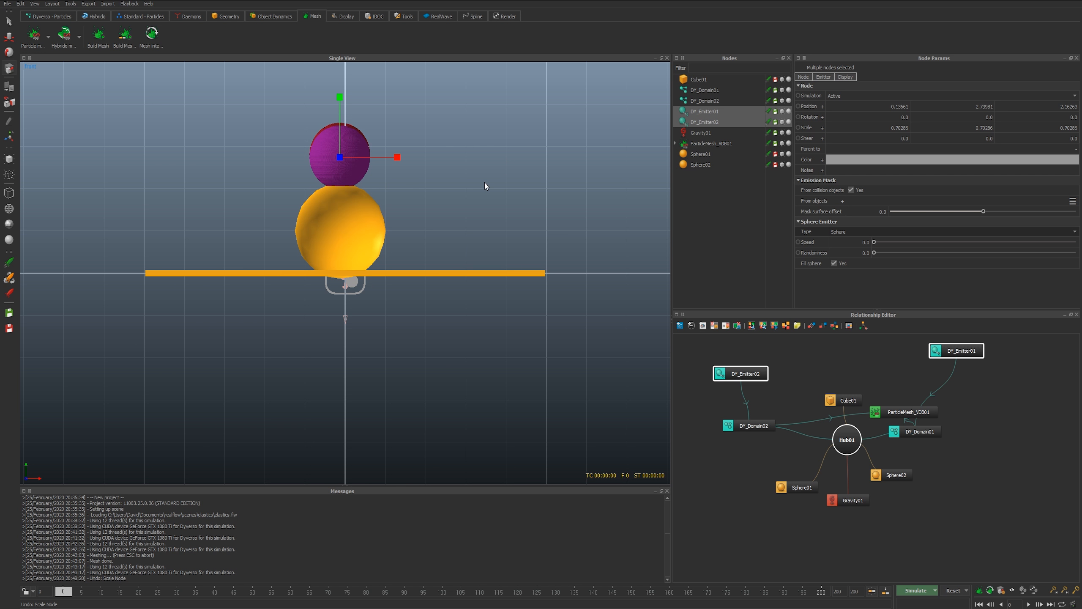
key("w")
left_click_drag(342, 110, 342, 69)
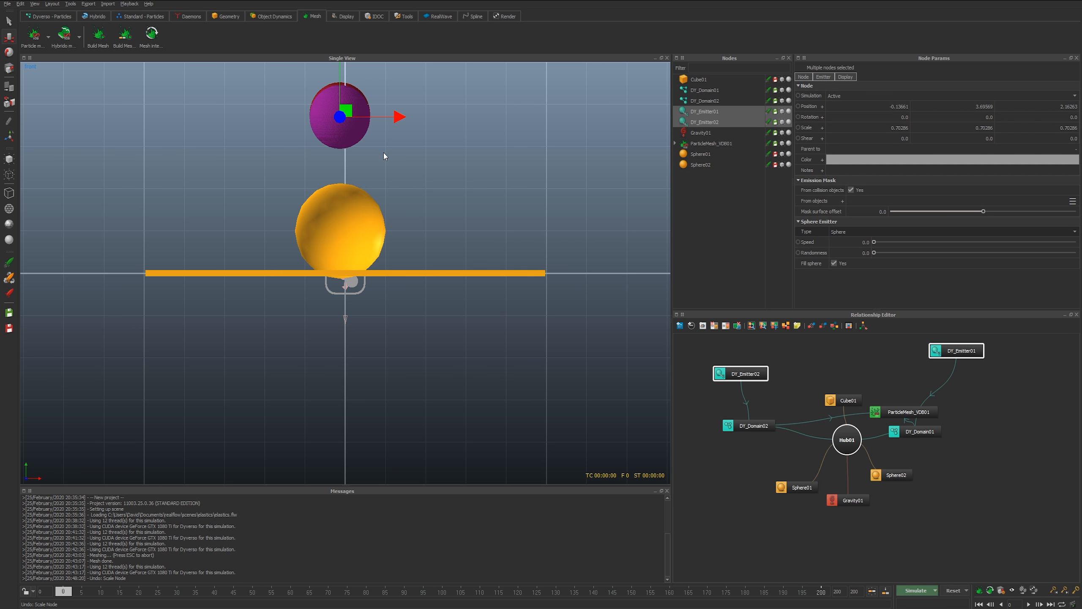
- Set the particle resolution of DY_Domain01 and DY_Domain02 to 25
left_click(718, 90)
left_click(719, 100, "shift")
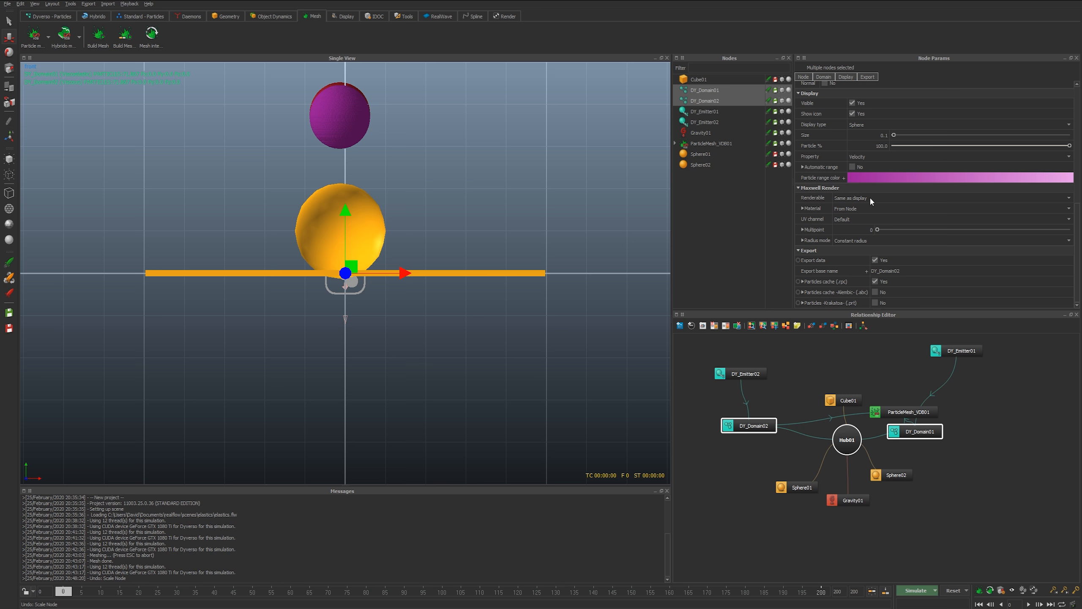
scroll(859, 269, "up", 10)
double_click(880, 207)
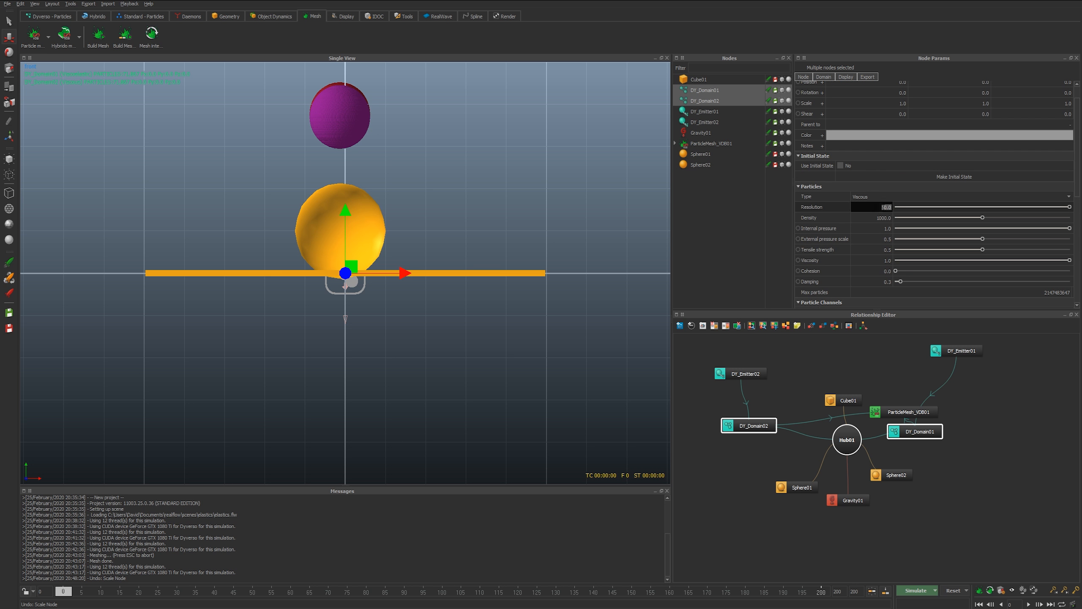
type("25")
key("Return")
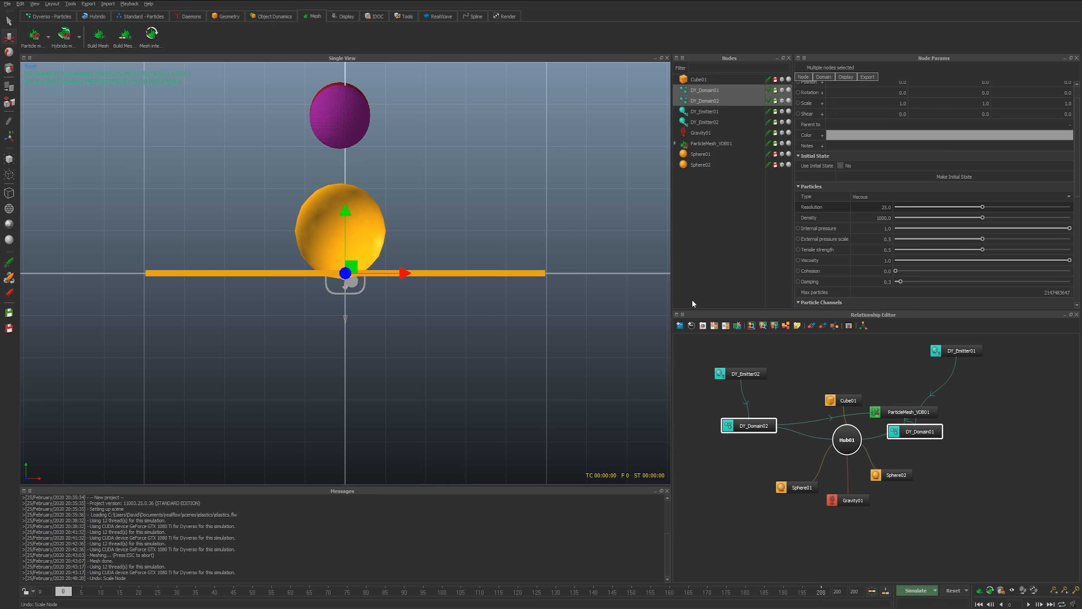
- Enable command line simulation, run it and move its console window aside
left_click(935, 591)
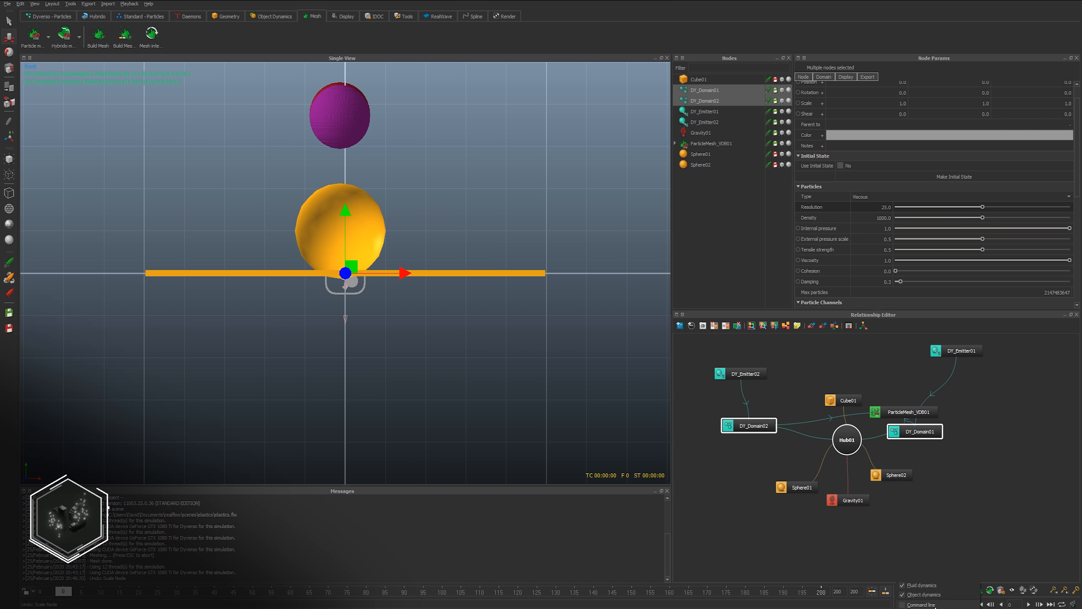
left_click(920, 596)
left_click(948, 588)
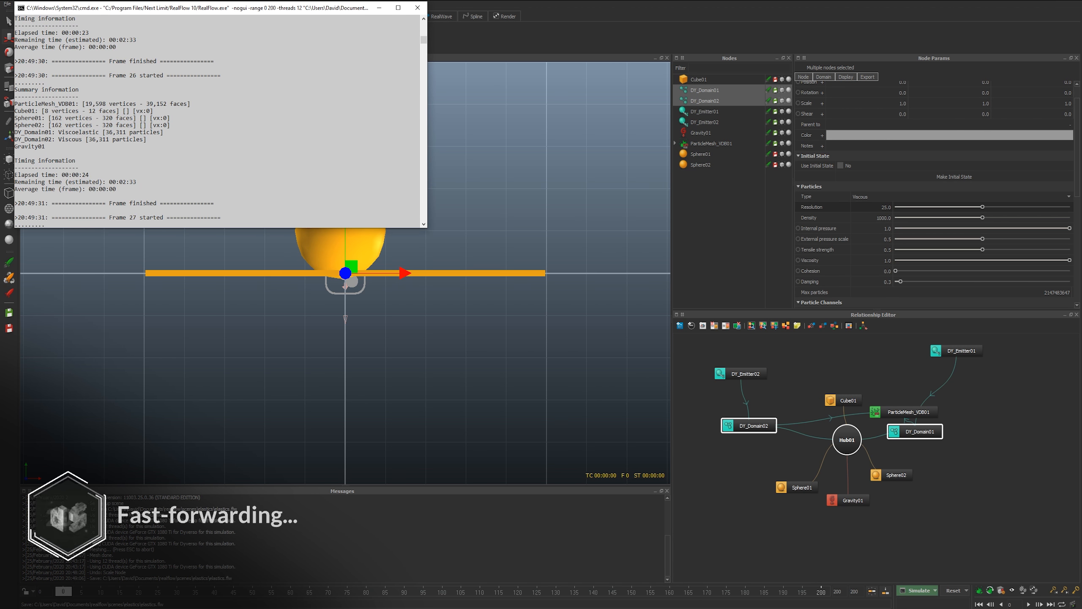
left_click_drag(240, 10, 380, 83)
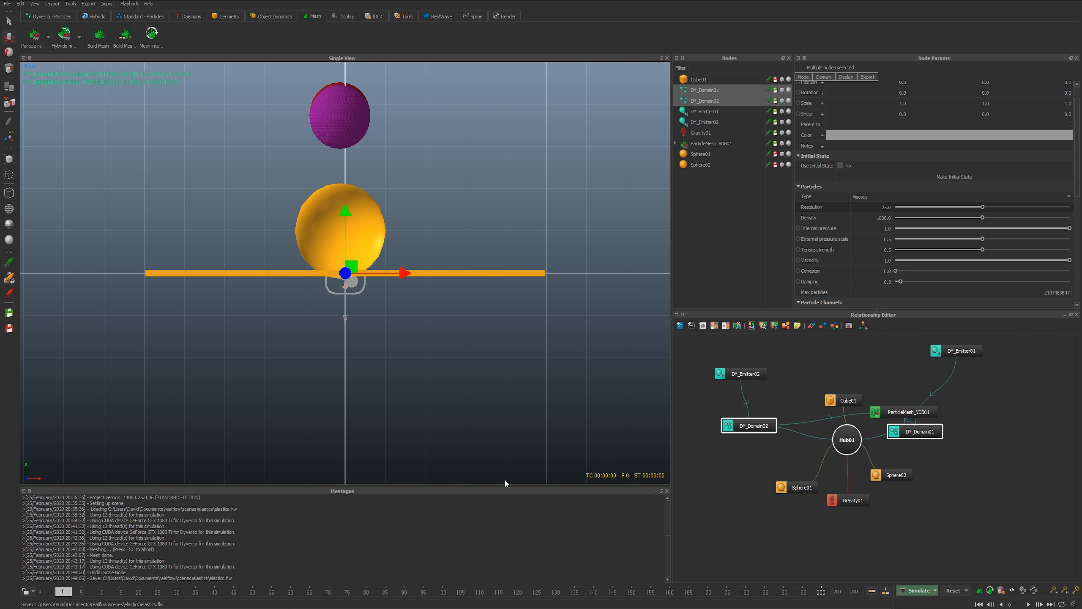
- Refresh the timeline with the simulated frames and scrub to frame 46, examining the meshed fluids on the spheres in perspective
left_click(873, 593)
left_click_drag(61, 594, 147, 594)
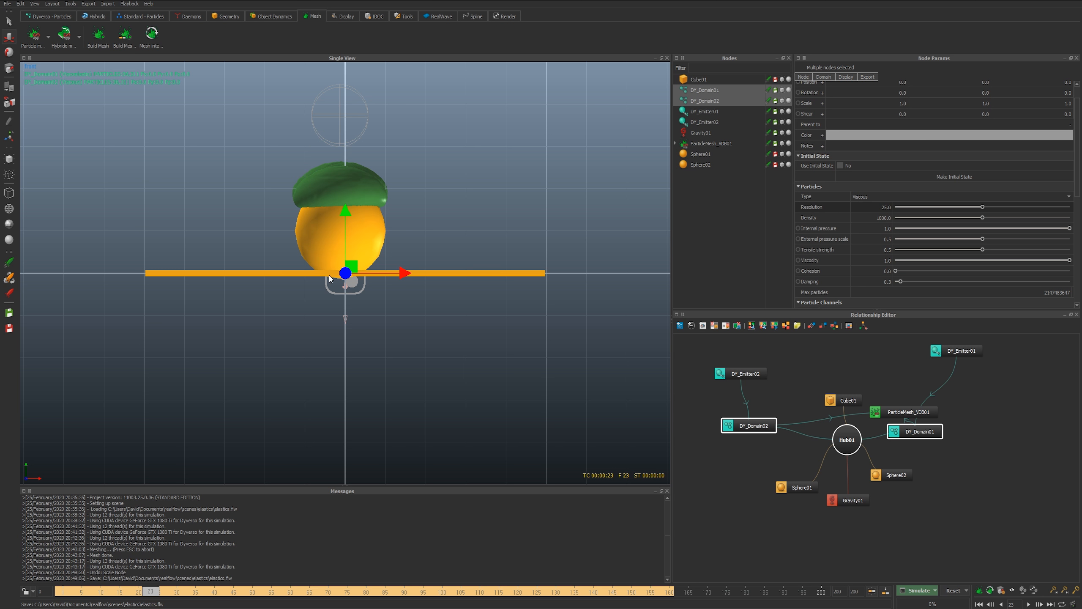
key("4")
left_click_drag(302, 251, 303, 255, "alt")
right_click_drag(303, 254, 319, 290, "alt")
middle_click_drag(318, 291, 297, 324, "alt")
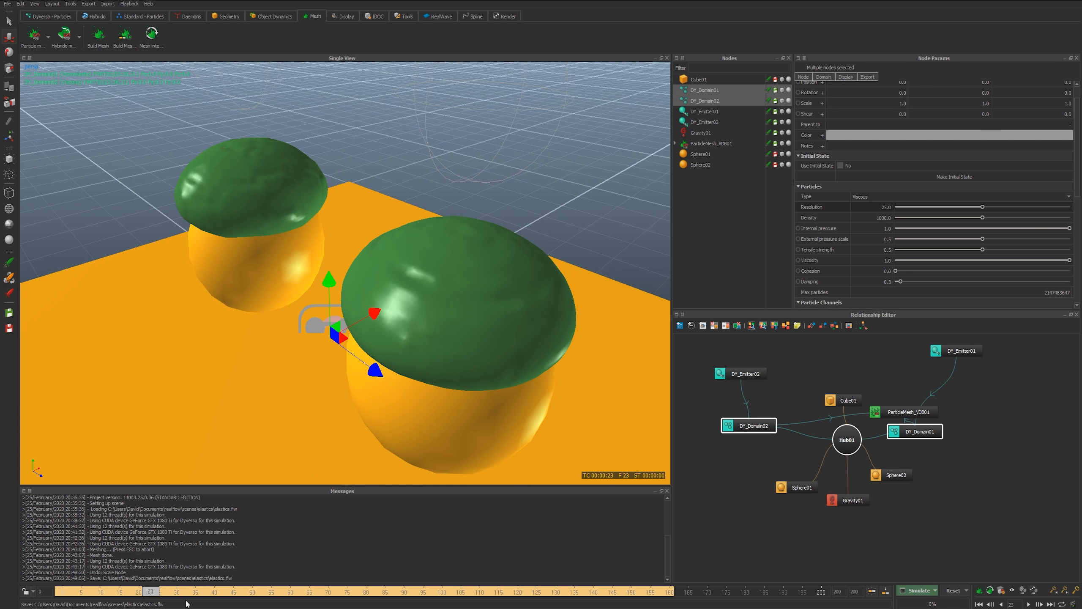
left_click_drag(177, 596, 238, 595)
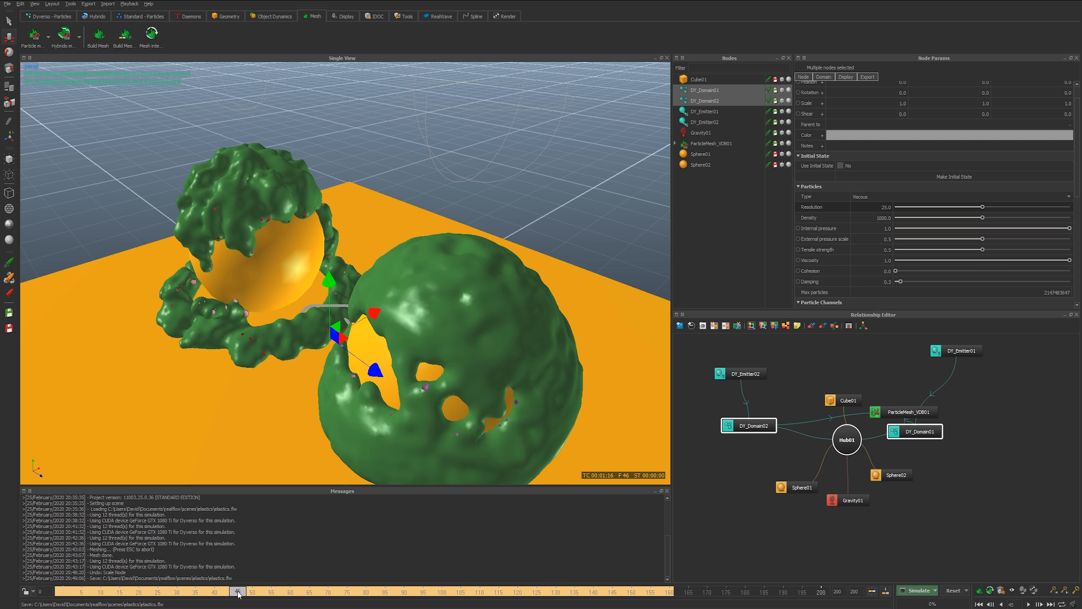
- Scrub to frame 55 and compare the meshed fluids on both spheres with the particle settings of DY_Domain02 and DY_Domain01
left_click_drag(424, 397, 336, 321, "alt")
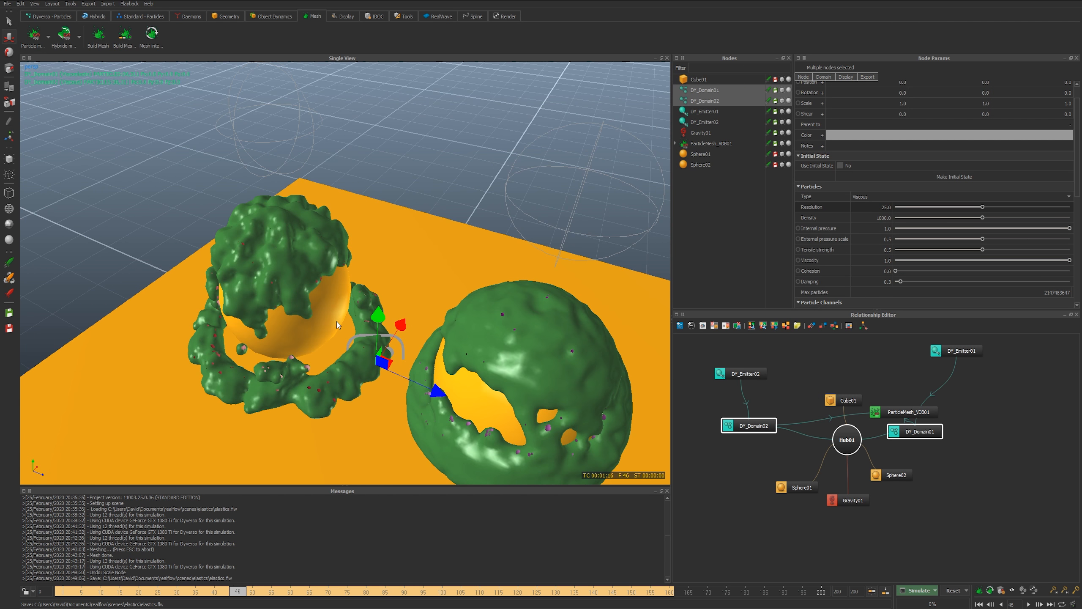
left_click_drag(230, 593, 273, 601)
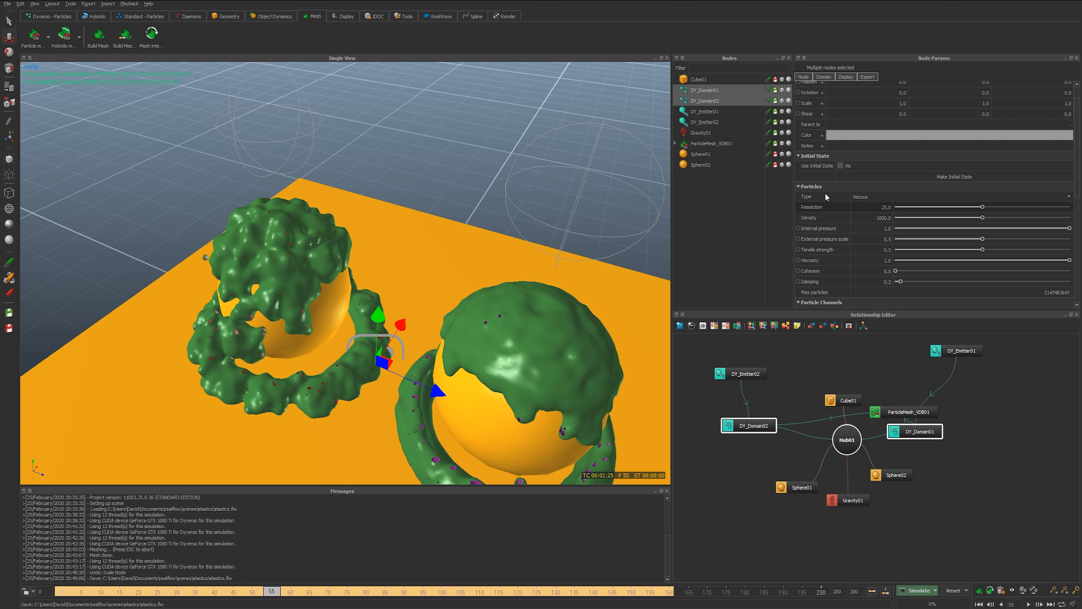
left_click(715, 100)
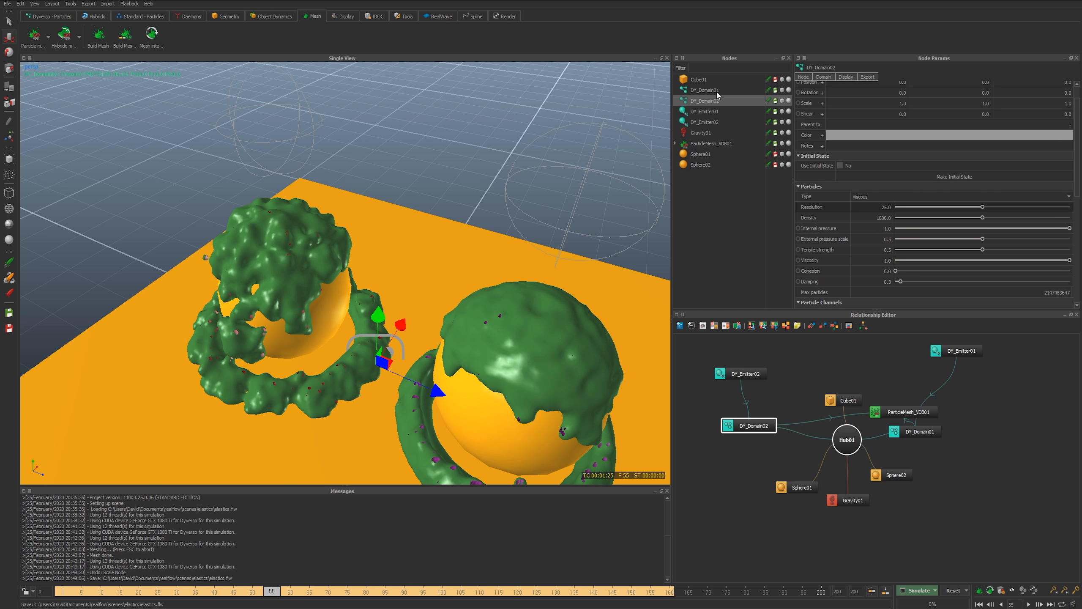
left_click(717, 91)
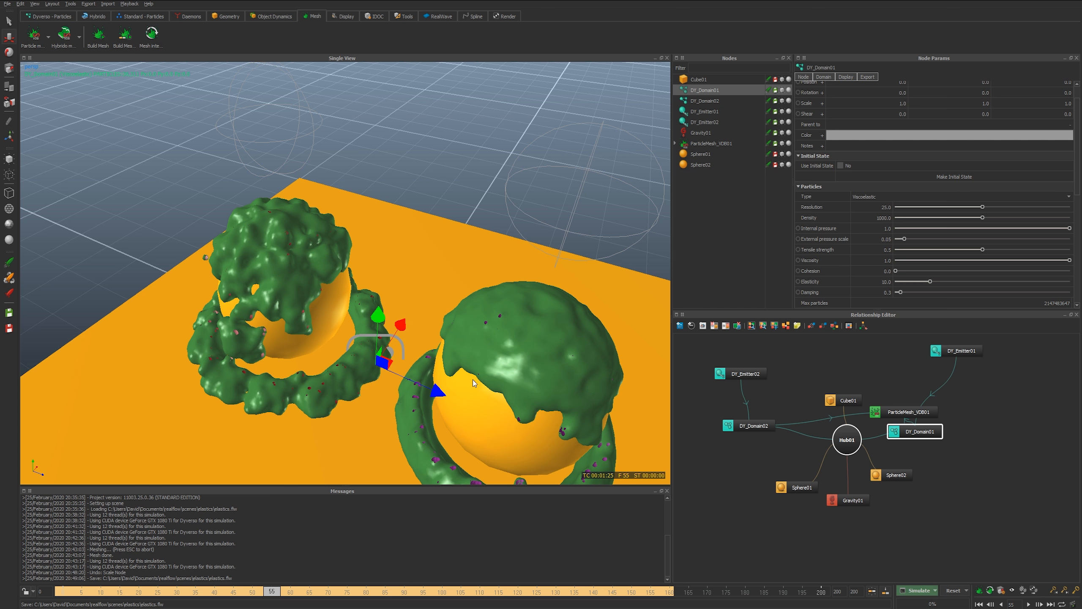
middle_click_drag(472, 379, 434, 351, "alt")
key("q")
left_click_drag(355, 286, 284, 372, "alt")
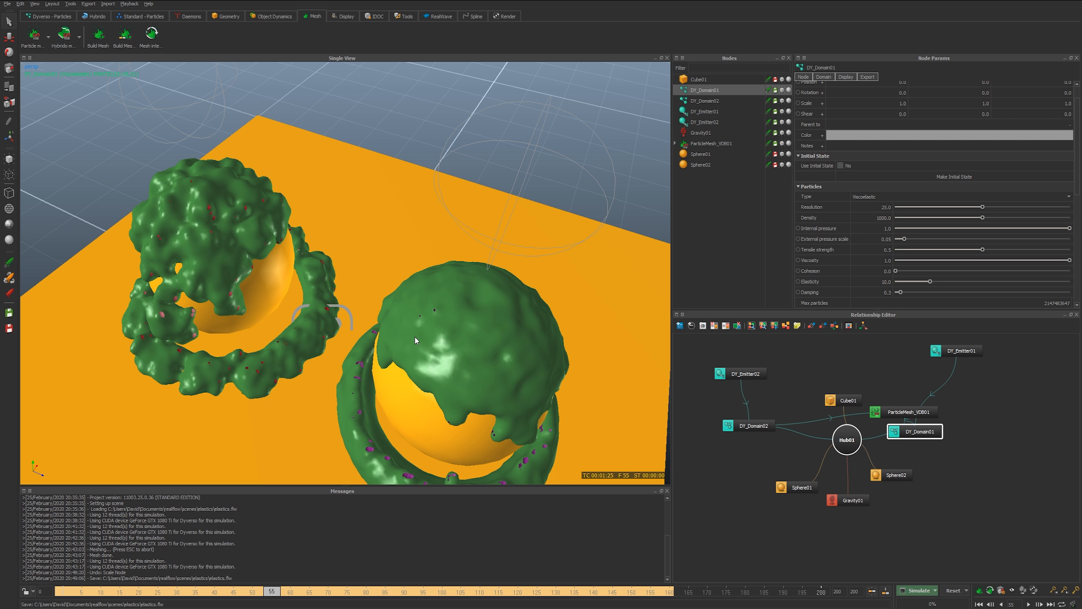
- Review the Dyverso solver's substep and iteration settings for viscoelastic and viscous fluids in the simulation options, then close them without applying
left_click(935, 591)
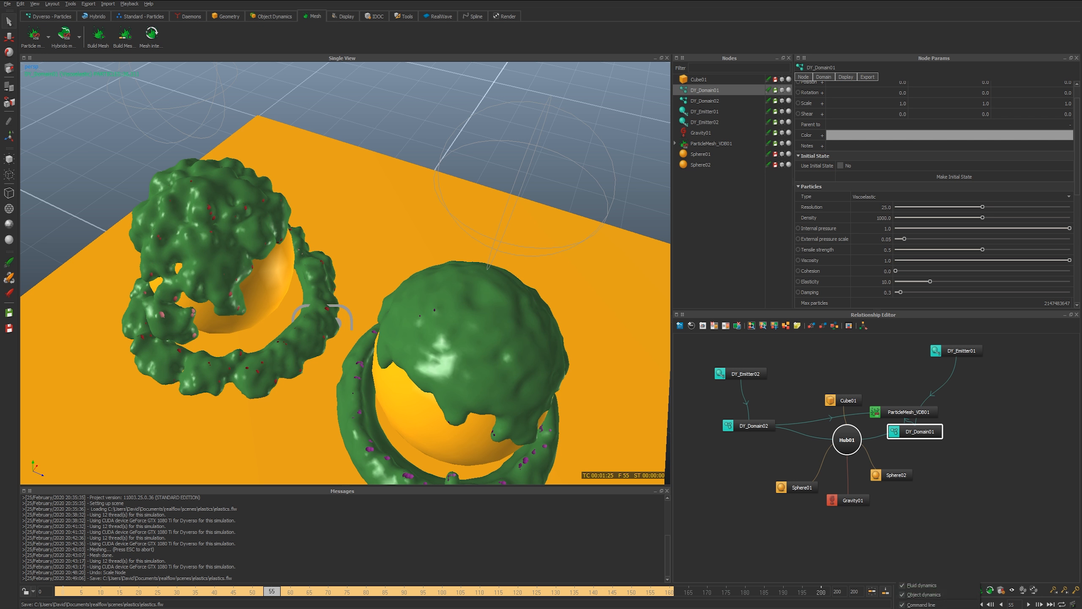
left_click(916, 589)
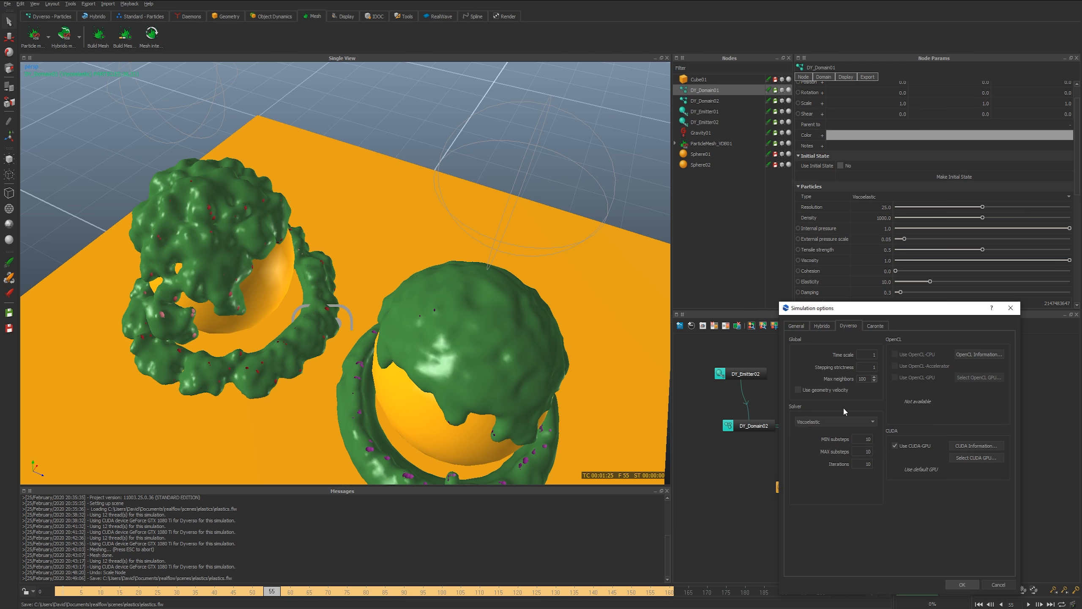
left_click(833, 421)
left_click(825, 412)
left_click_drag(882, 311, 834, 282)
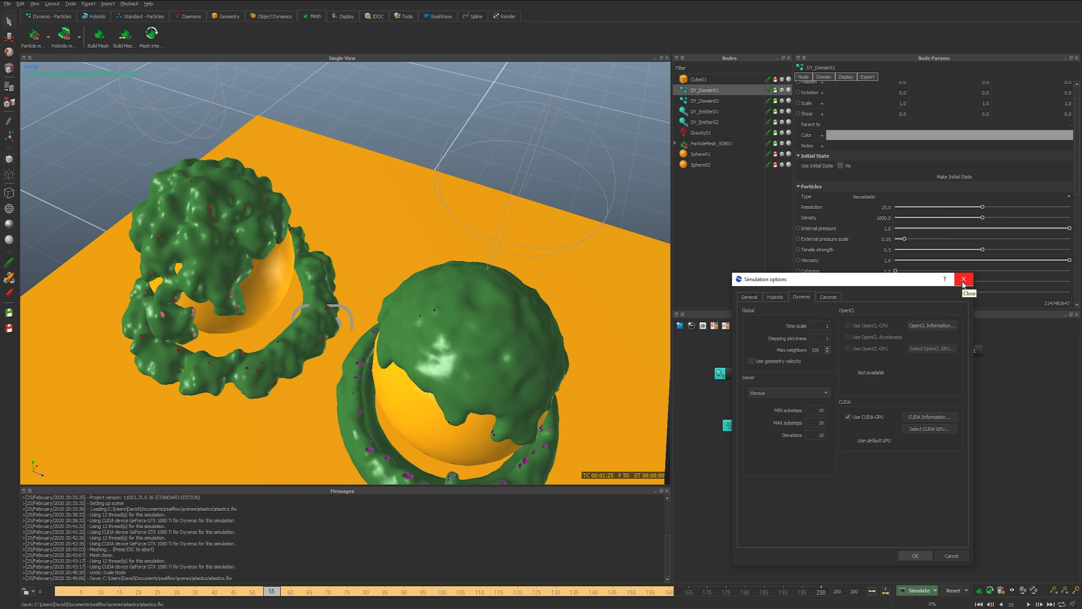
left_click(964, 280)
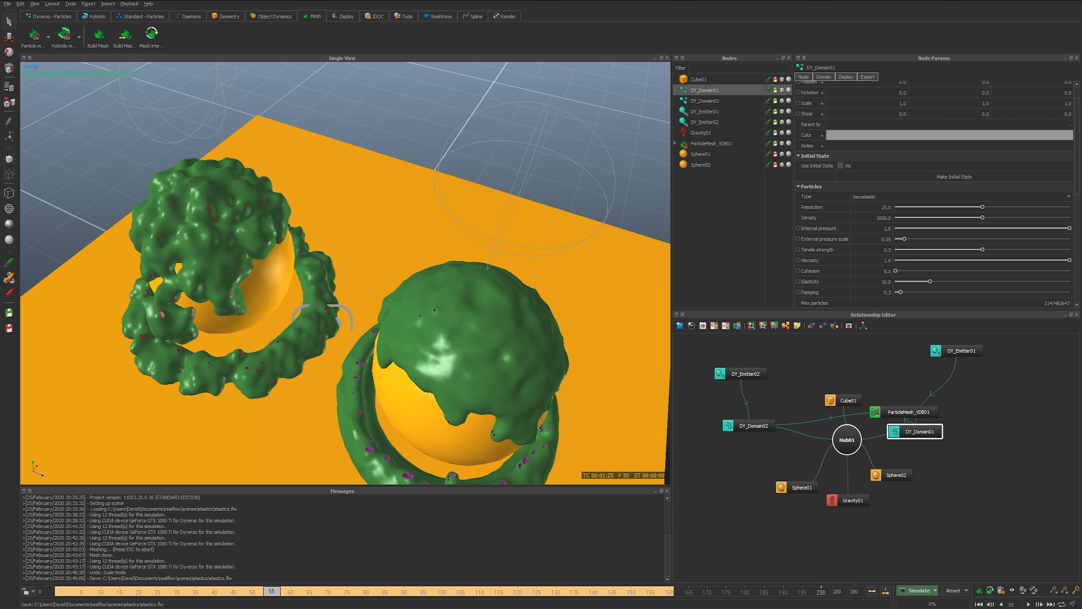